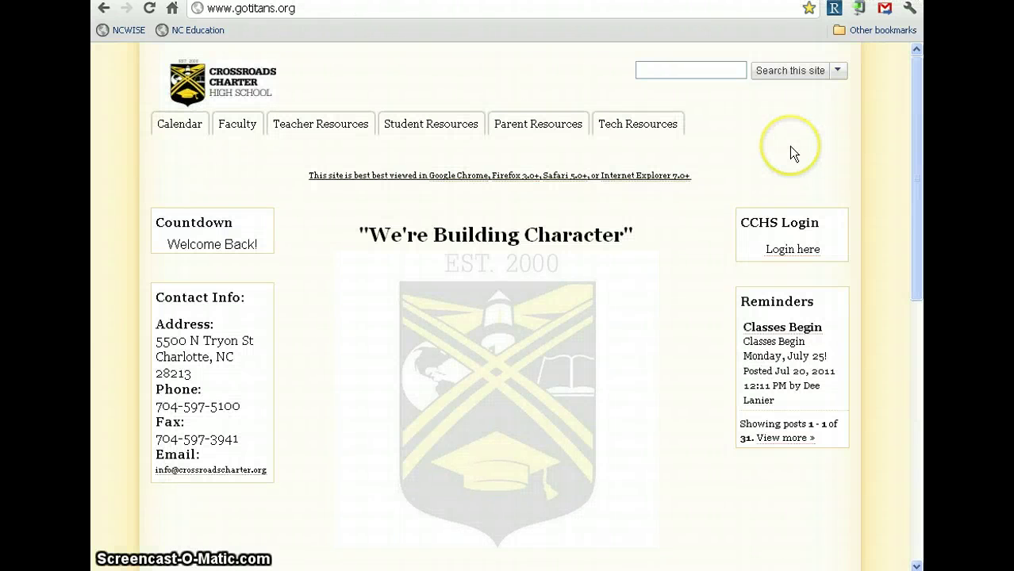
Step: Go from the Crossroads Charter homepage to the Free Web 2.0 Tools bookmark list
mouse_move(634, 133)
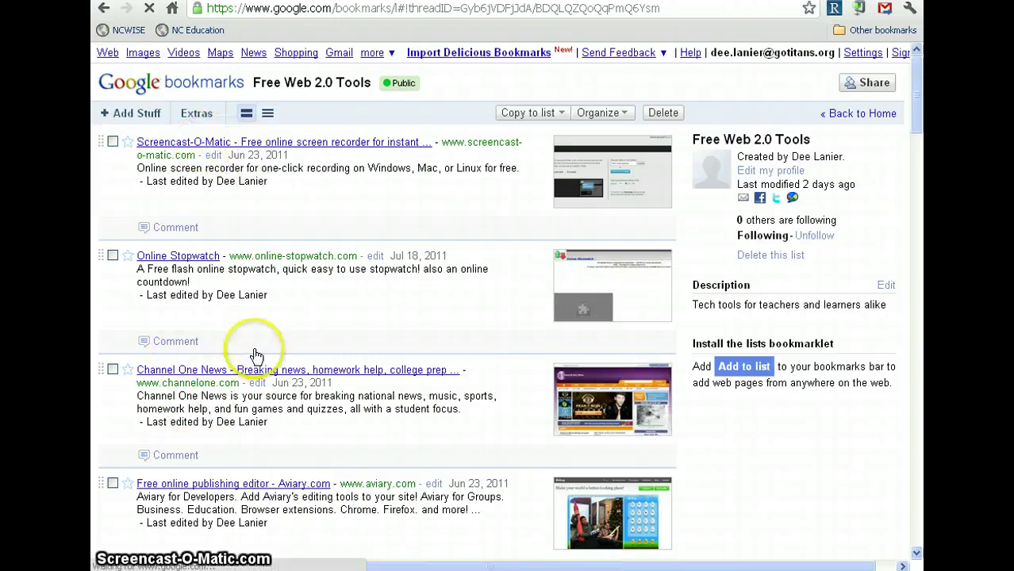
Step: Scroll through the Free Web 2.0 Tools bookmark entries
drag(915, 112, 905, 55)
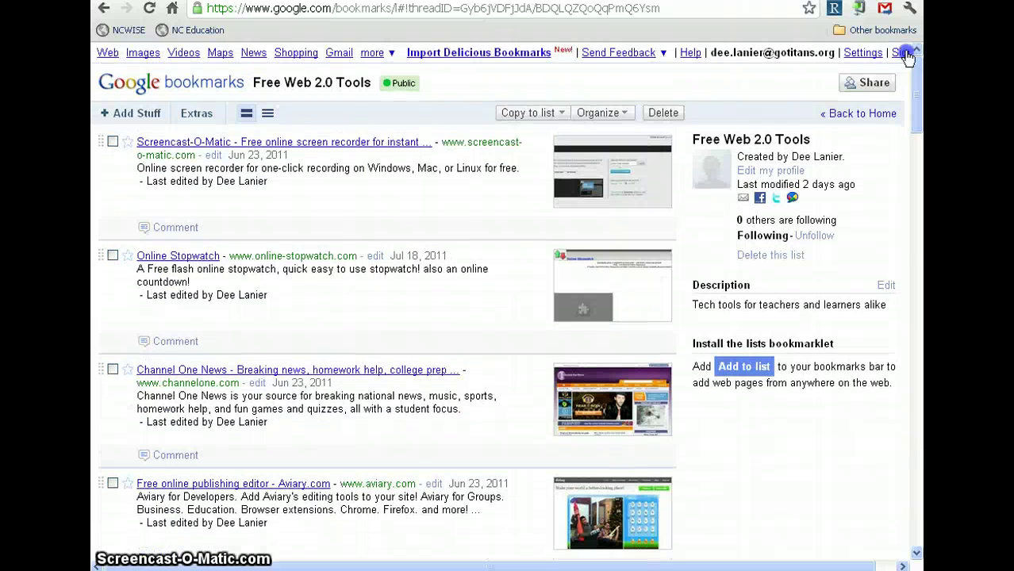
Step: Go back to the school homepage and sign in via the footer link to the CCHS-home site
click(101, 11)
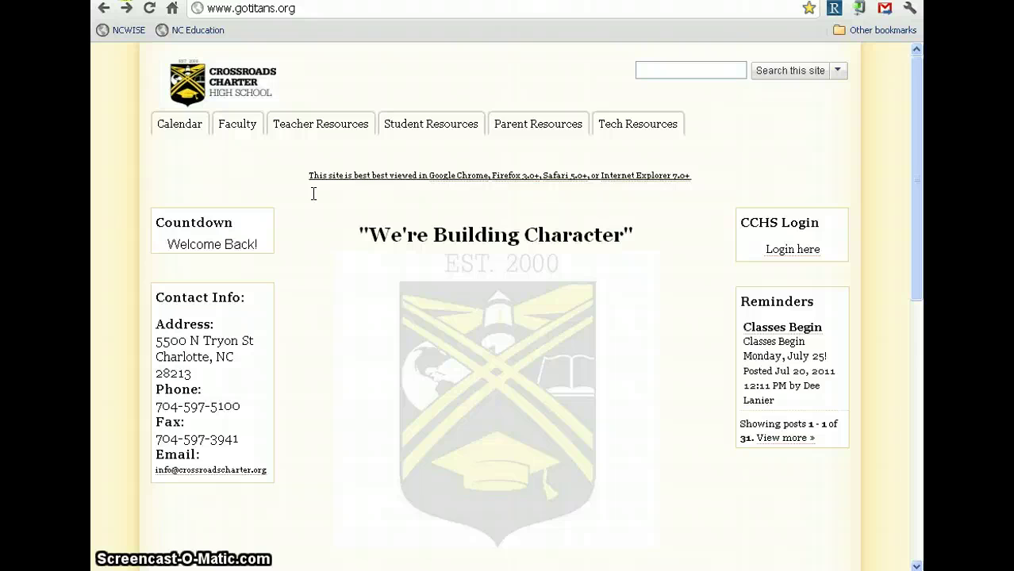
scroll(333, 182, down, 7)
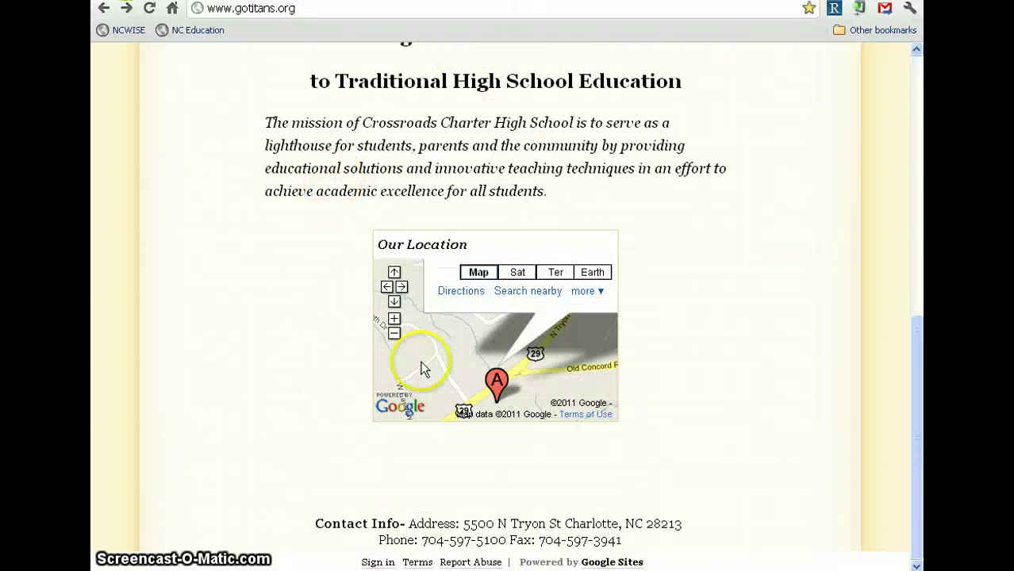
drag(916, 333, 400, 502)
click(407, 418)
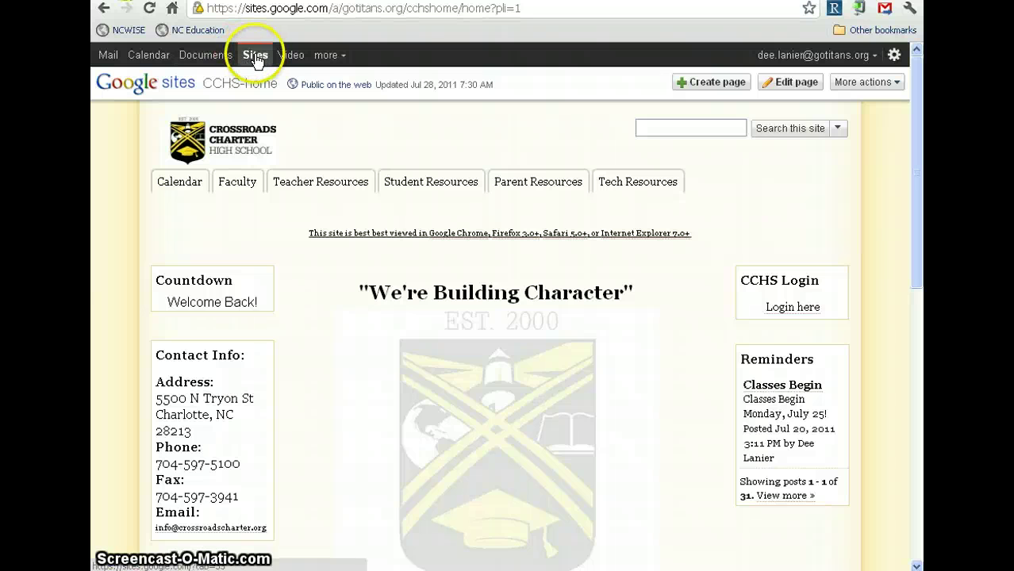
Step: Search My Sites for 'ebone' and open the student's Senior Exit Project site
click(256, 59)
mouse_move(362, 189)
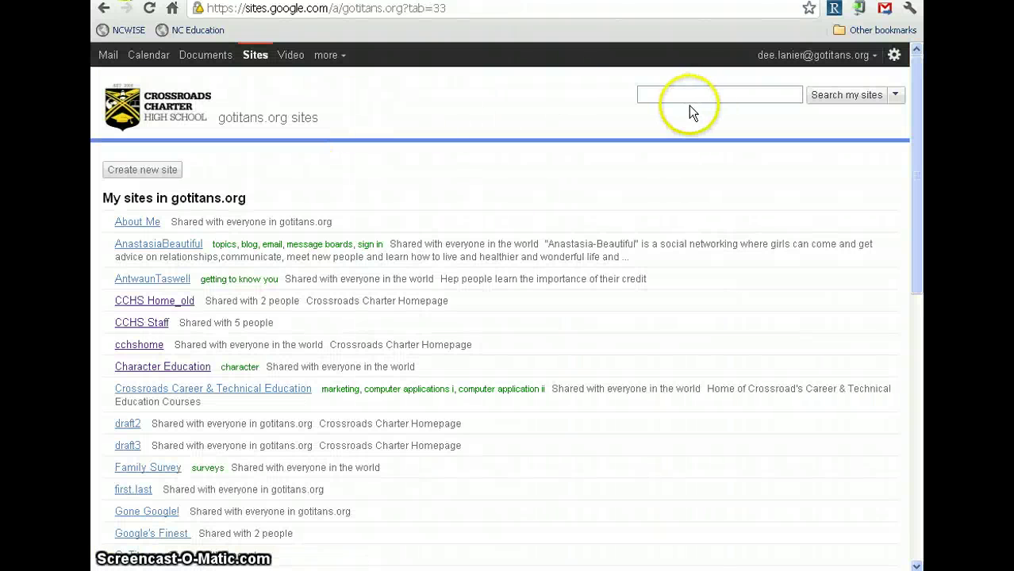
click(701, 94)
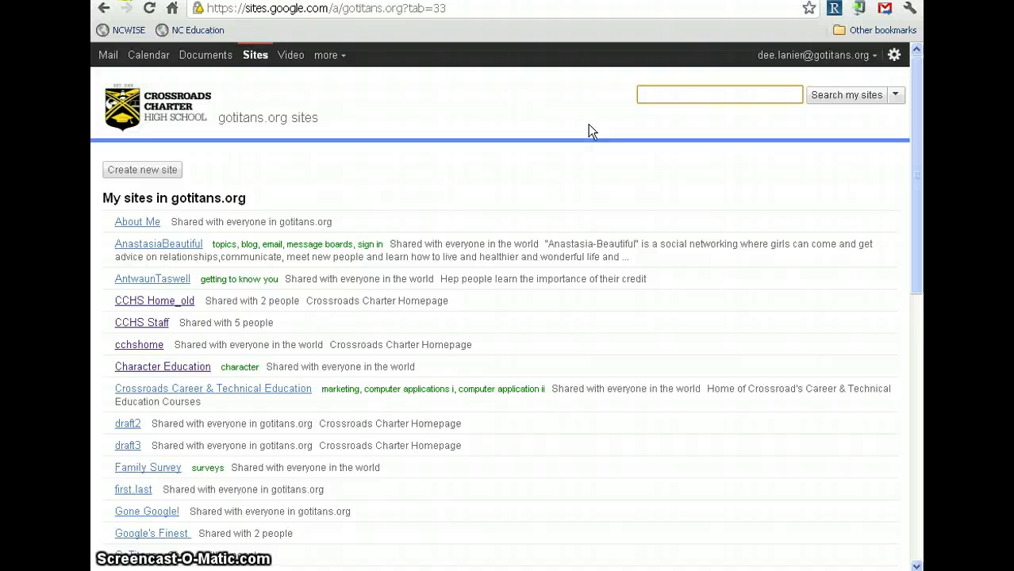
text(ebony)
key(Return)
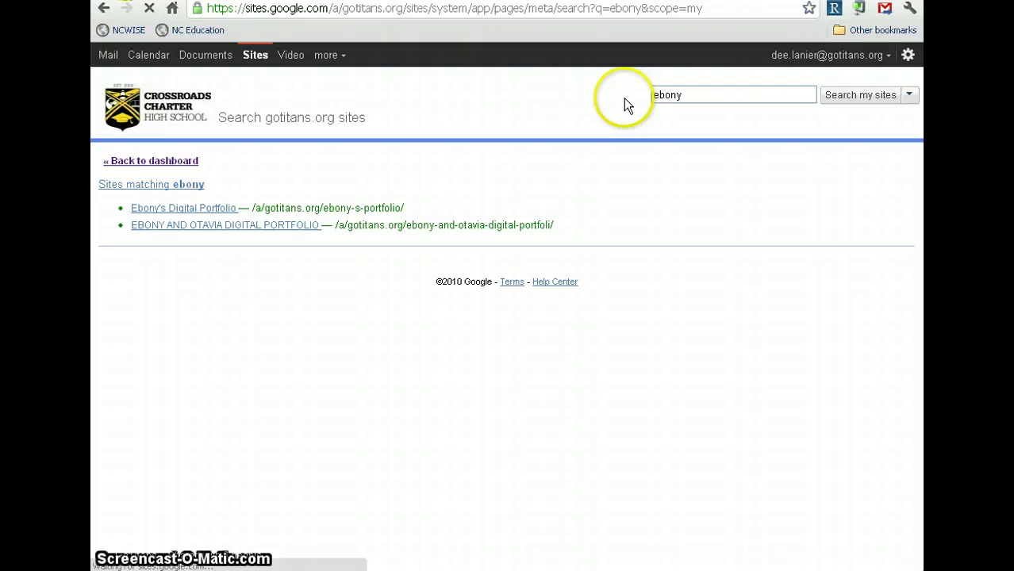
click(690, 94)
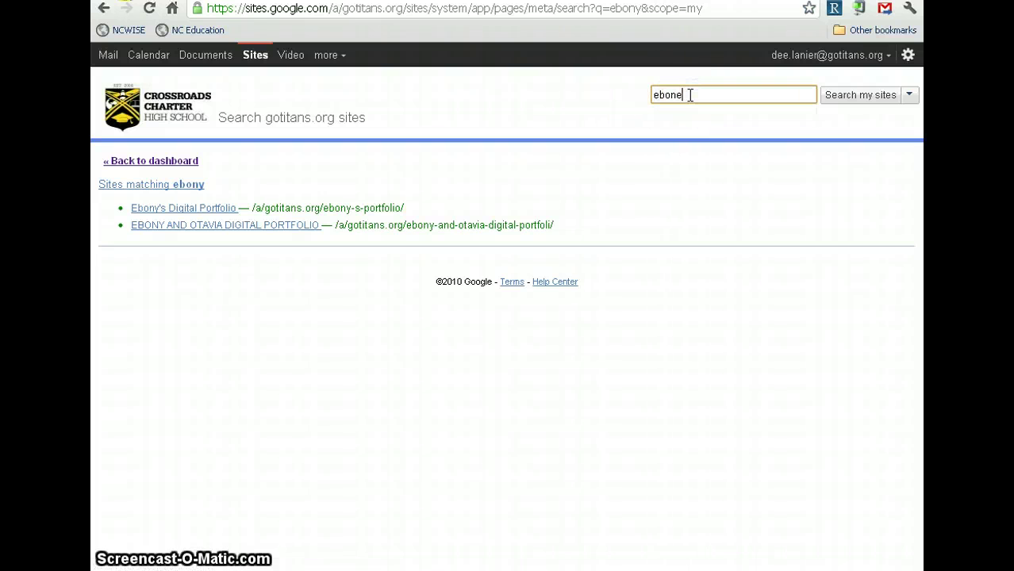
text(e)
key(Return)
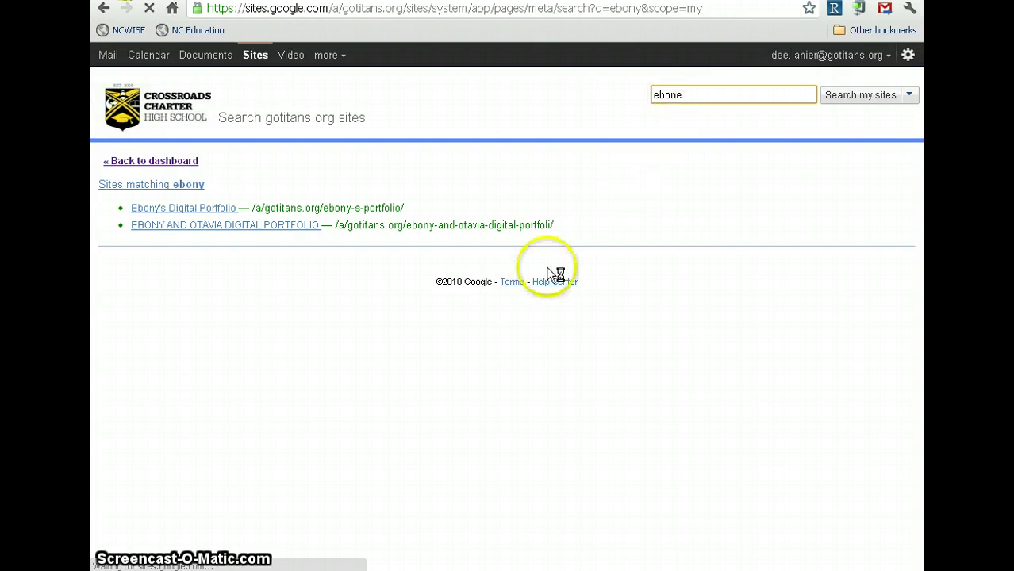
click(208, 207)
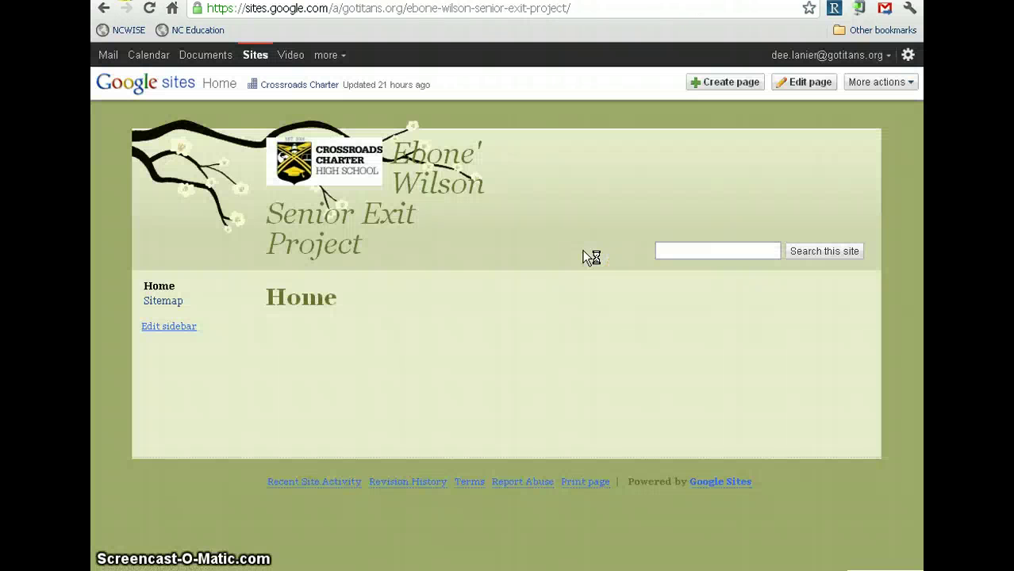
click(165, 330)
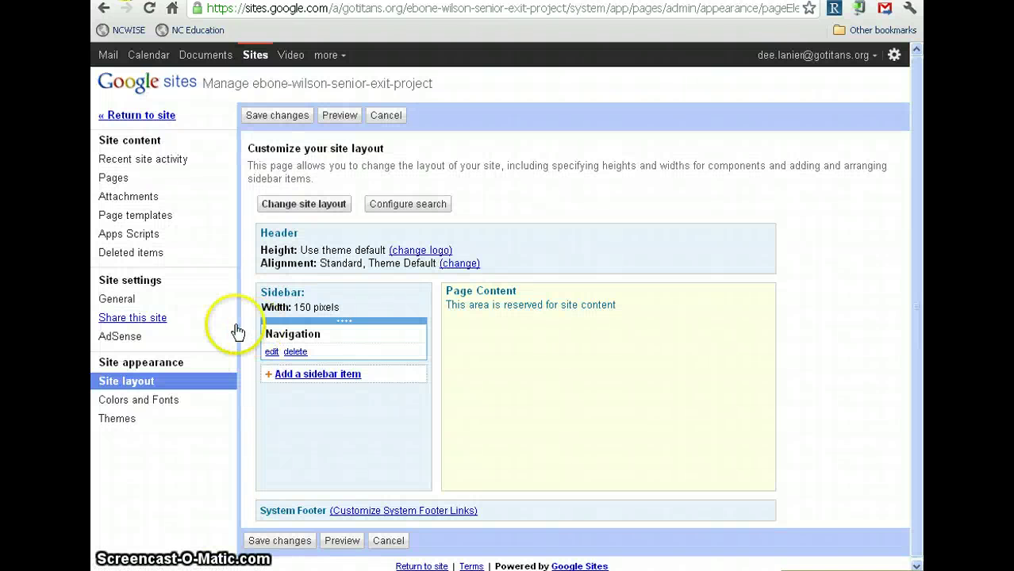
click(119, 115)
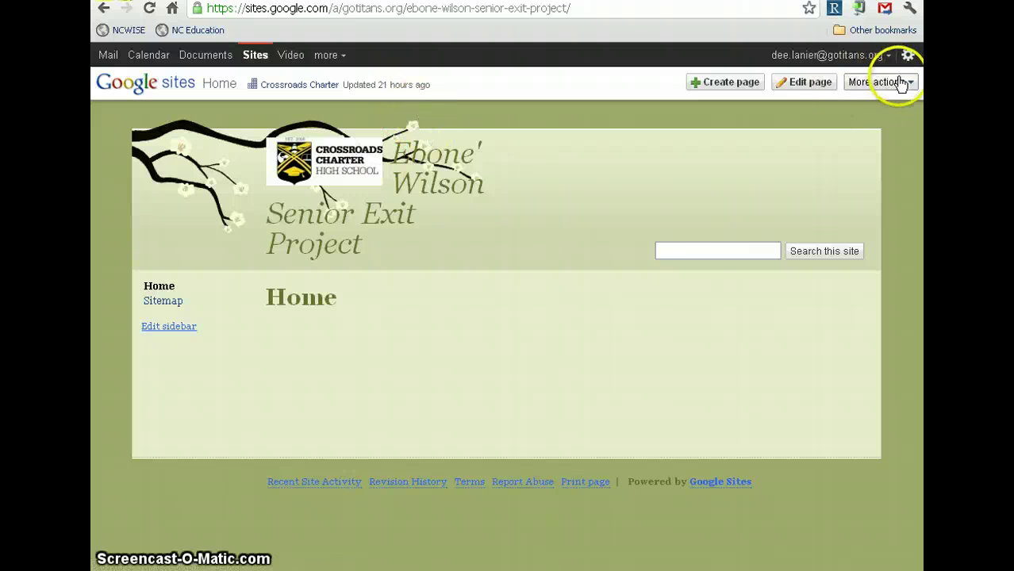
Step: In Manage site > Site layout, delete the Navigation item from the sidebar
click(899, 83)
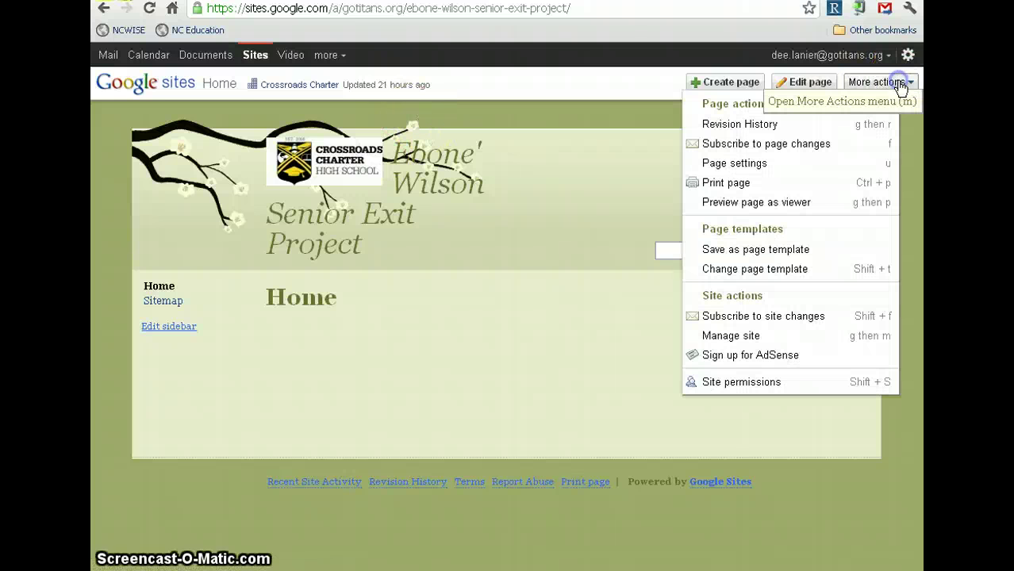
click(760, 337)
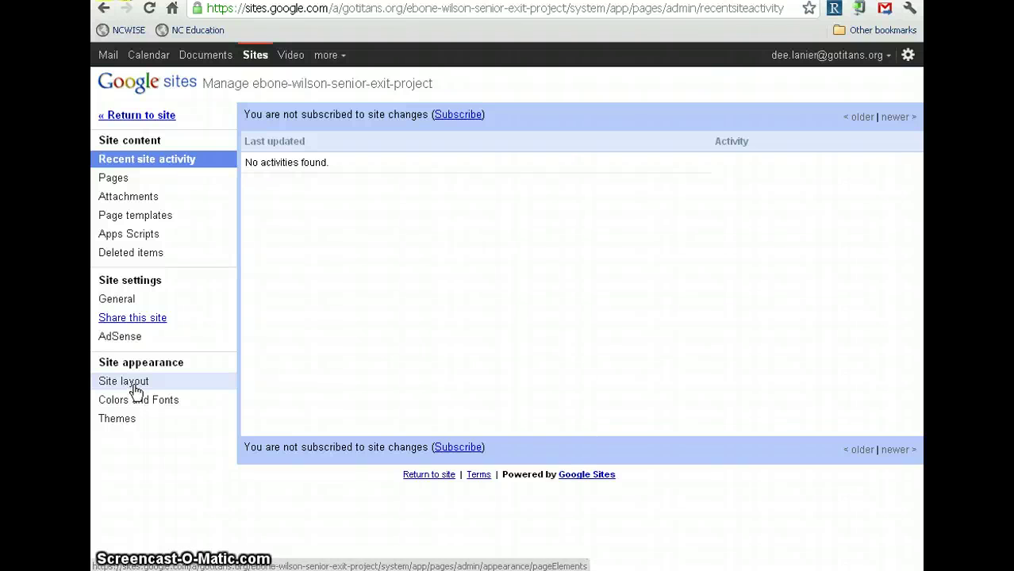
click(270, 354)
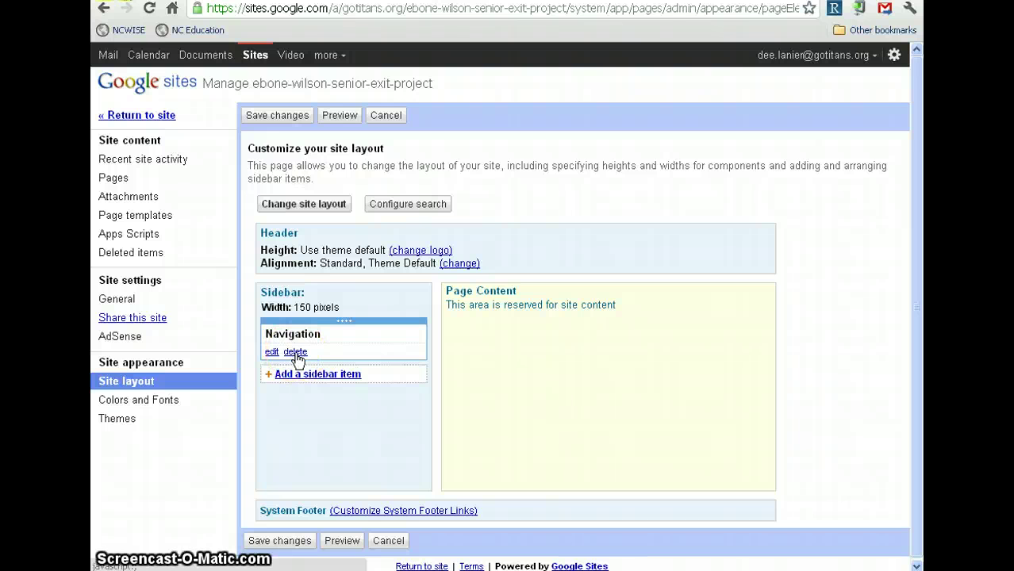
click(295, 352)
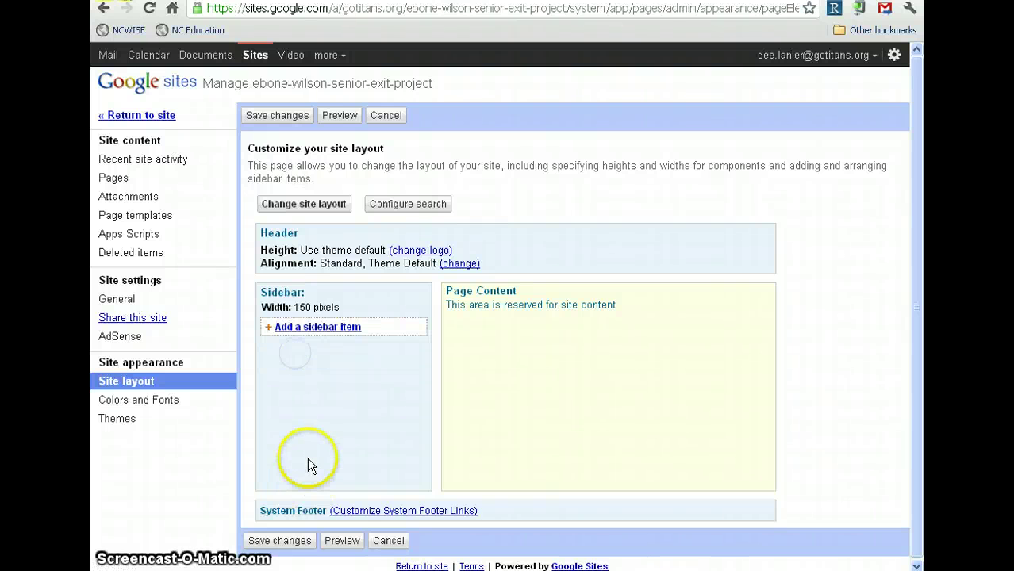
Step: Add a new Navigation item to the sidebar and open its edit settings
click(336, 330)
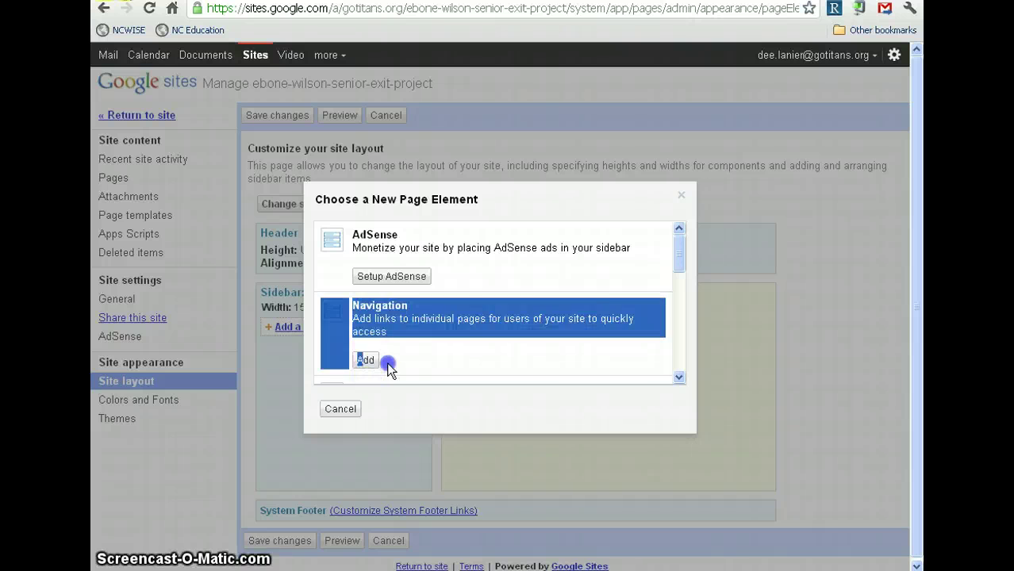
click(365, 361)
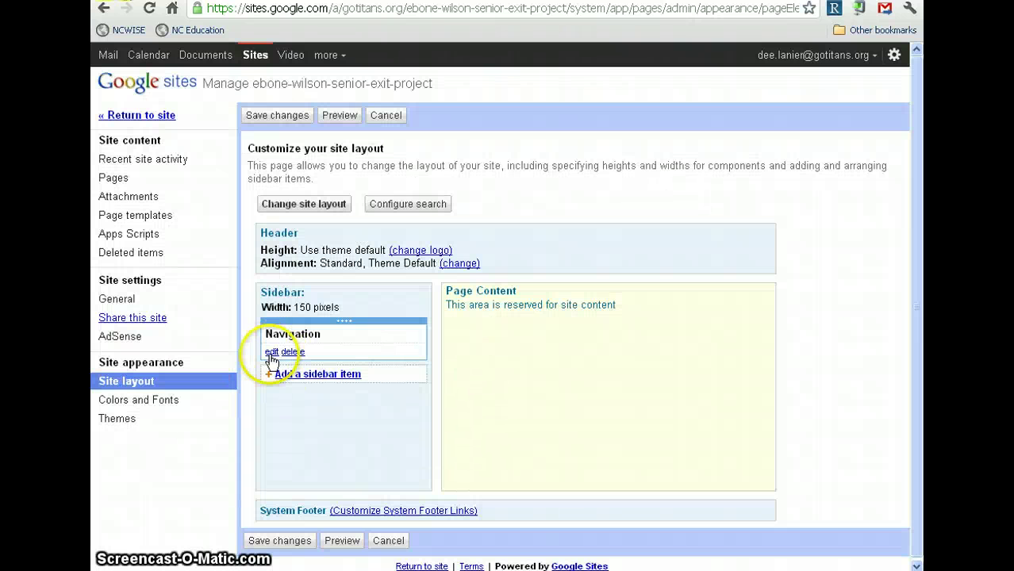
click(272, 354)
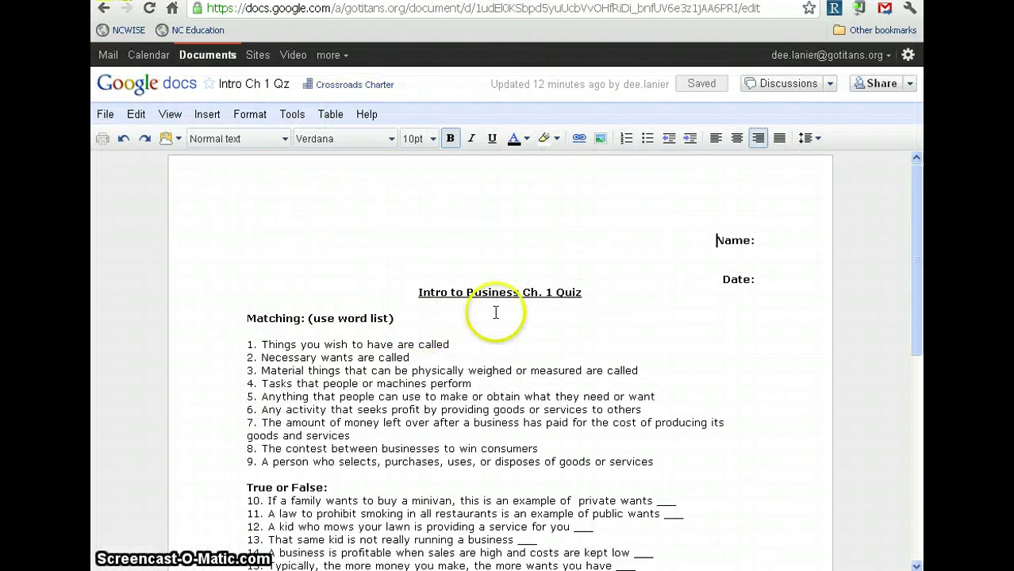
Step: Switch from the Intro Ch 1 Qz quiz back to the Configure Navigation settings tab
click(698, 1)
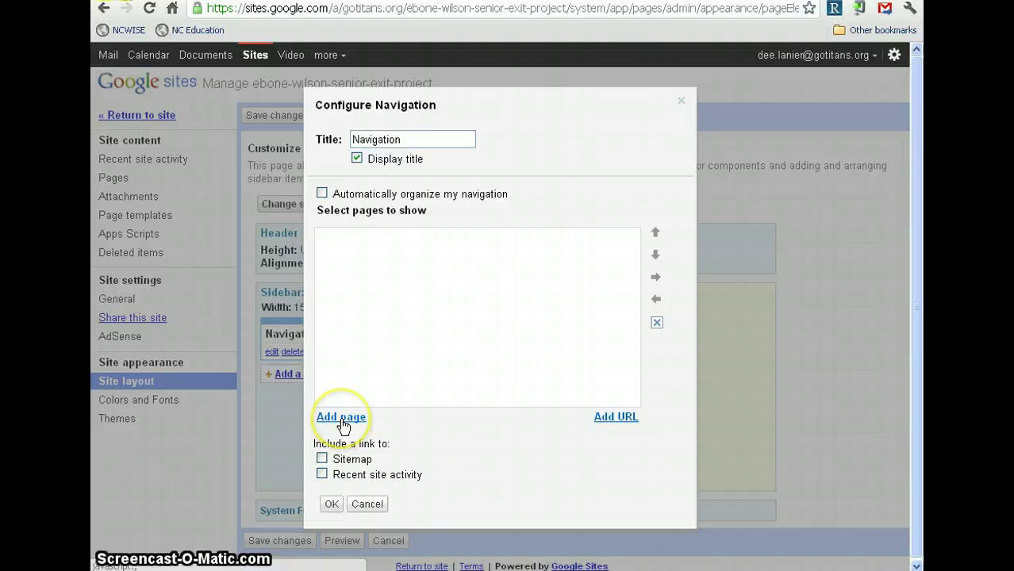
Step: Try retitling the navigation 'Links' and adding a page, then cancel both dialogs unsaved
double_click(384, 139)
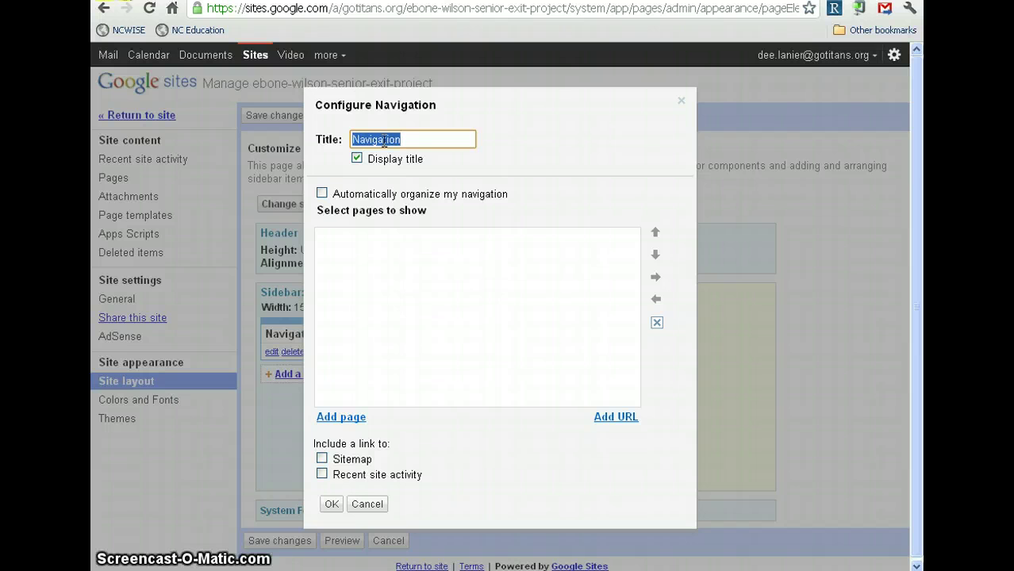
text(Links)
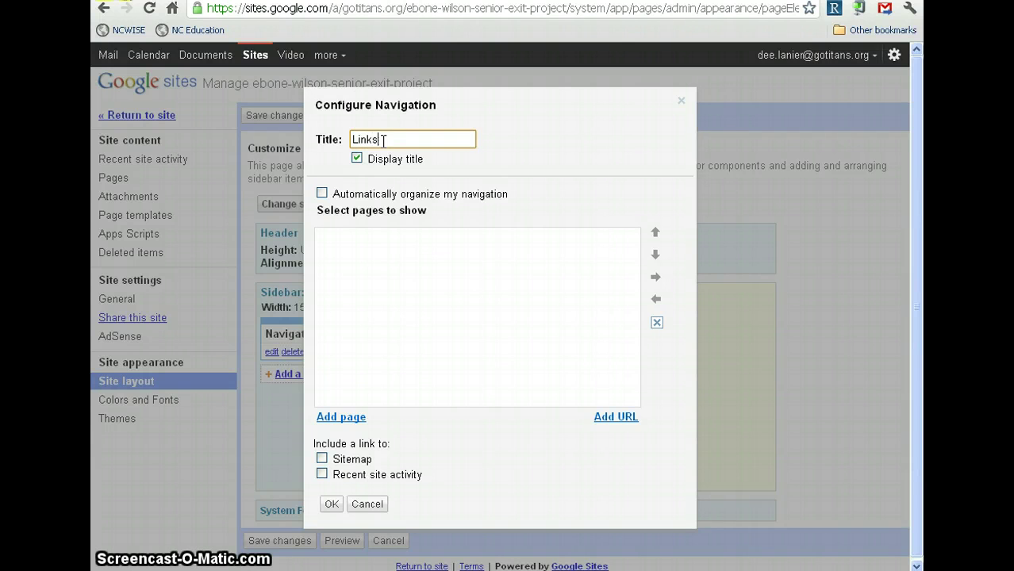
click(283, 269)
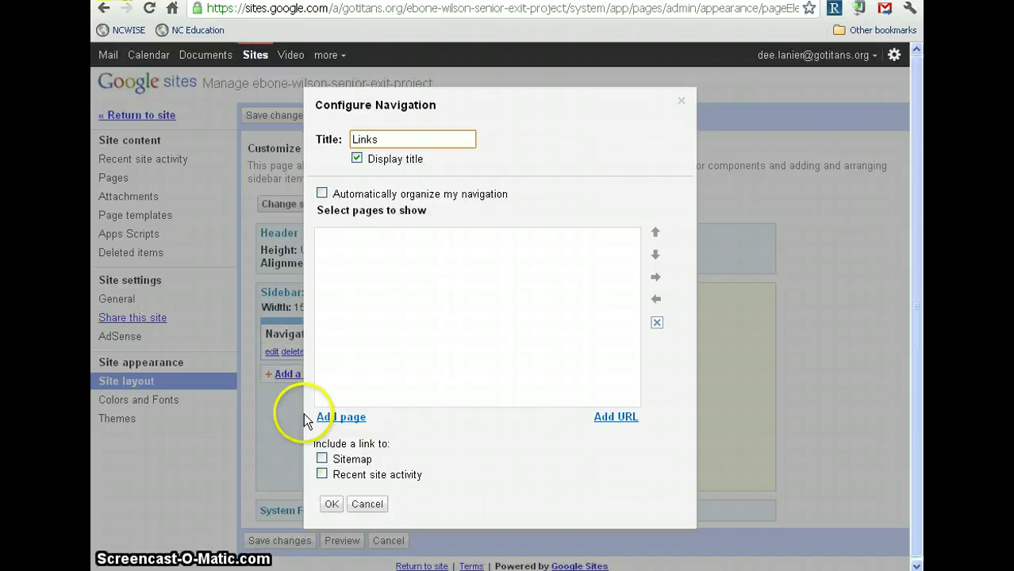
click(322, 195)
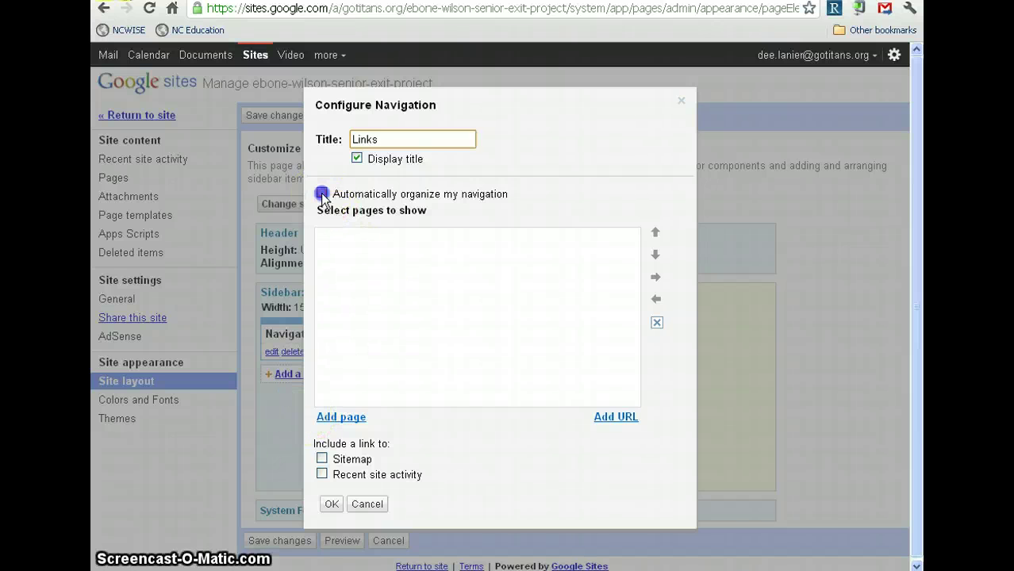
click(322, 195)
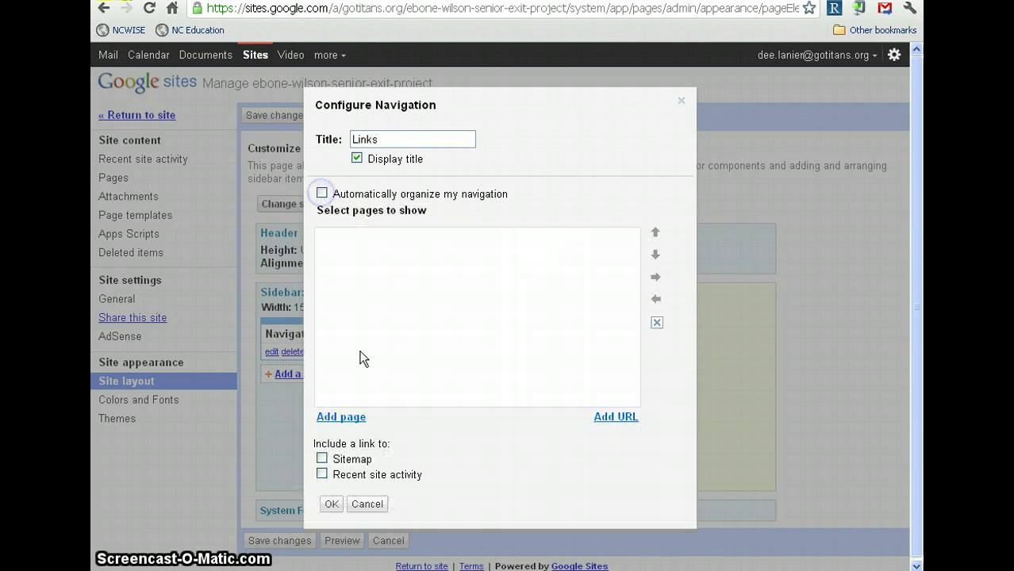
click(344, 419)
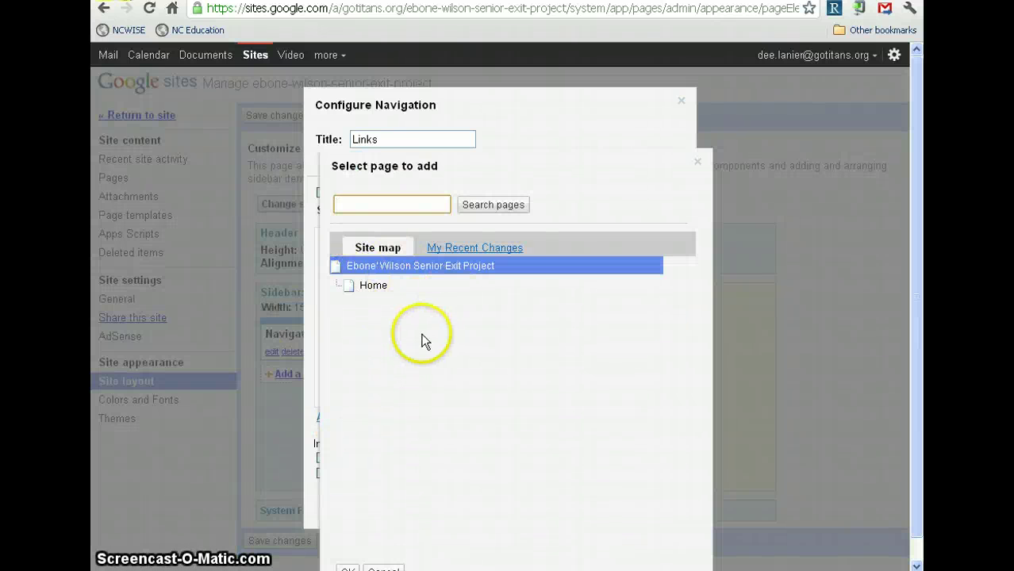
scroll(432, 349, down, 1)
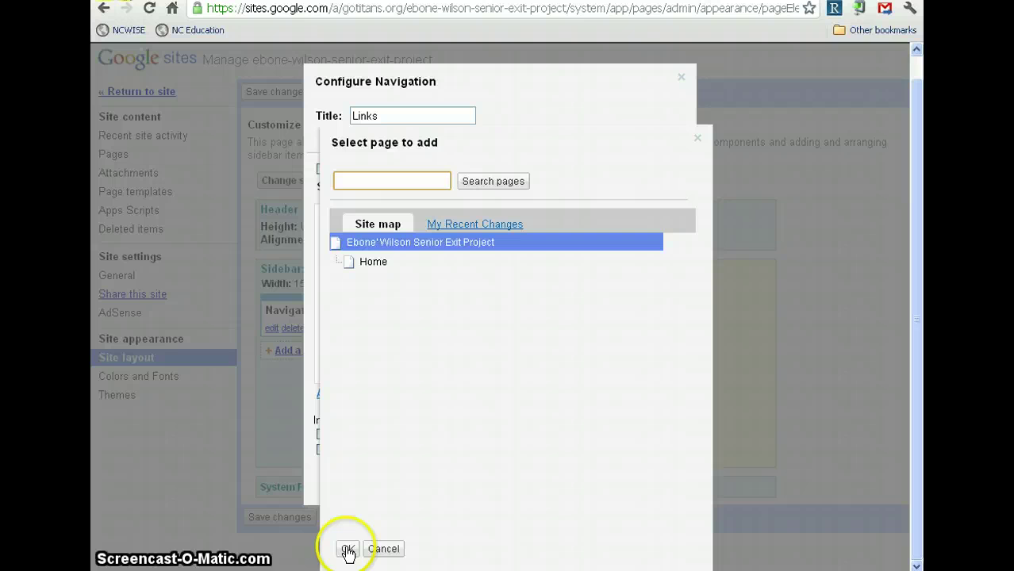
click(383, 548)
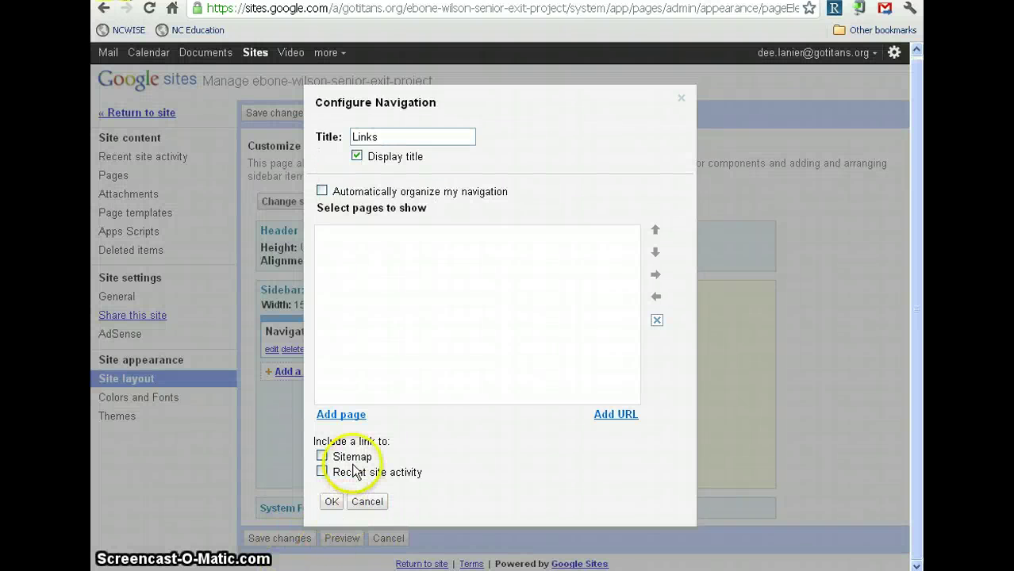
click(367, 503)
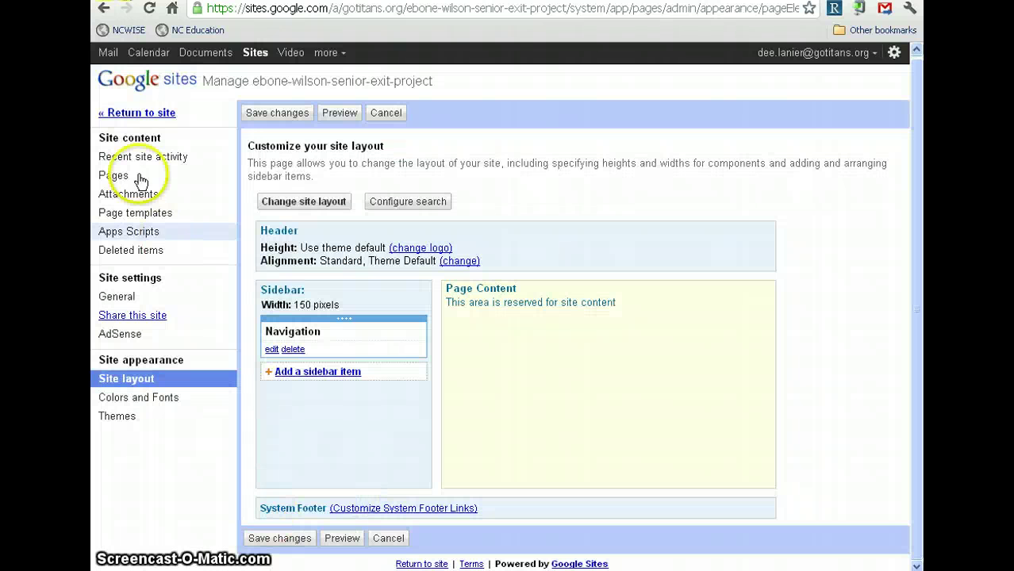
Step: Discard the layout changes and start a new web page named 'Introduction' under Home
click(127, 114)
click(494, 299)
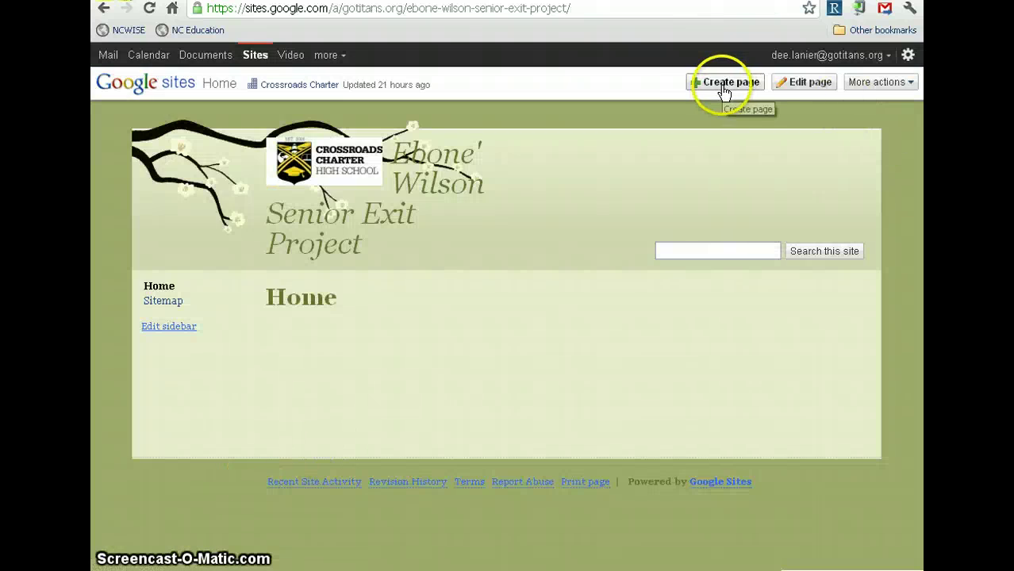
click(723, 84)
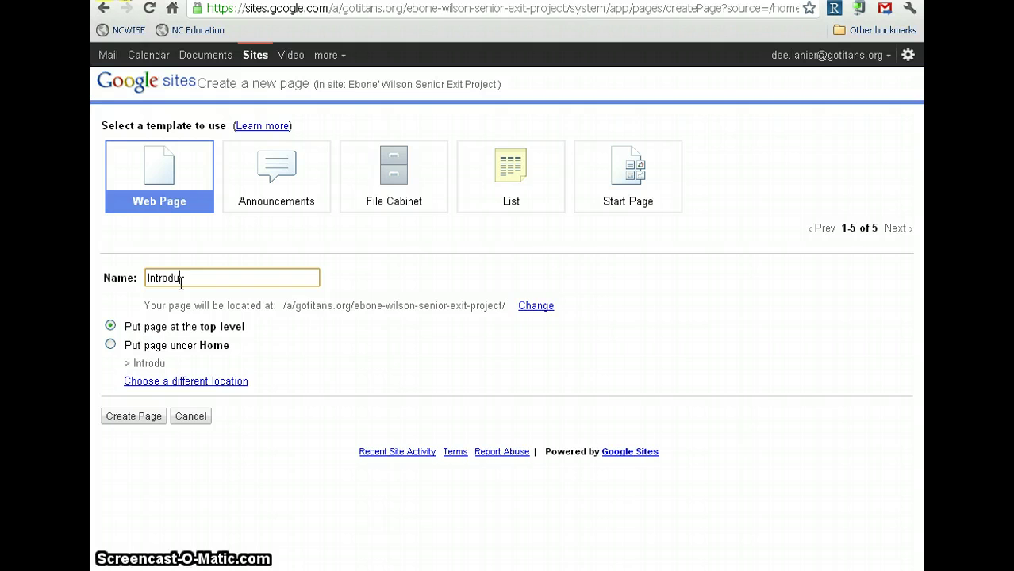
text(ctio)
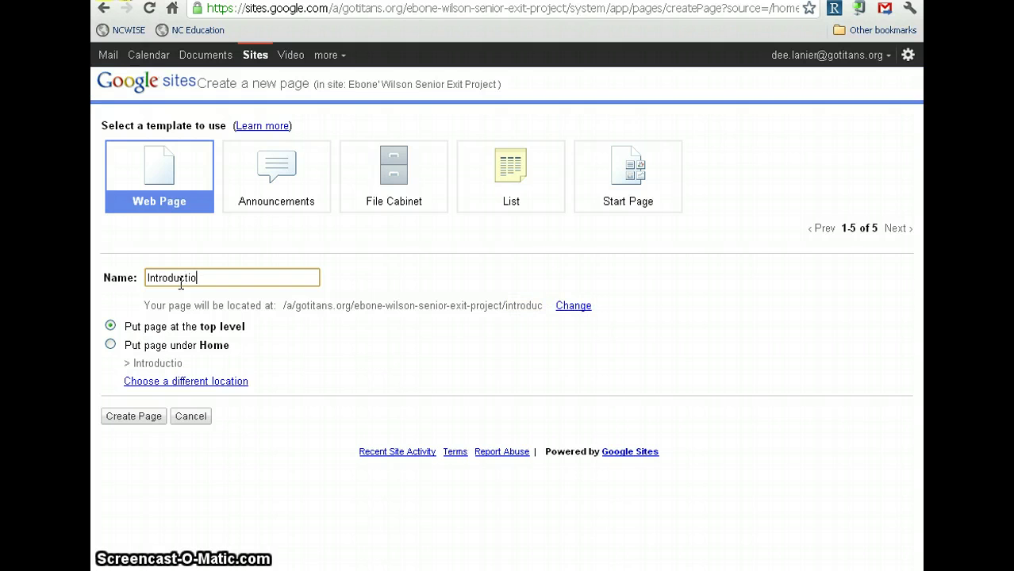
text(n)
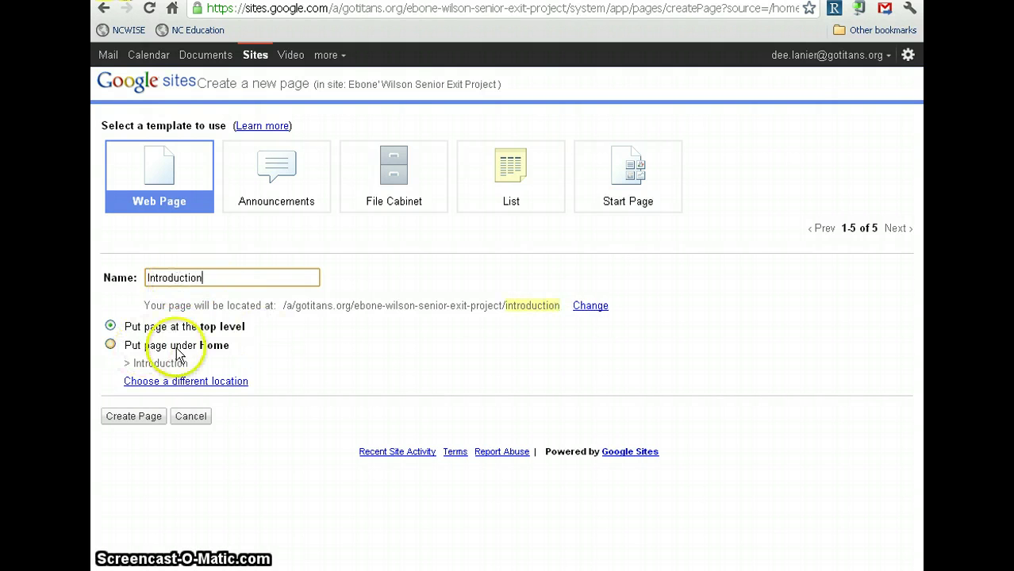
click(110, 345)
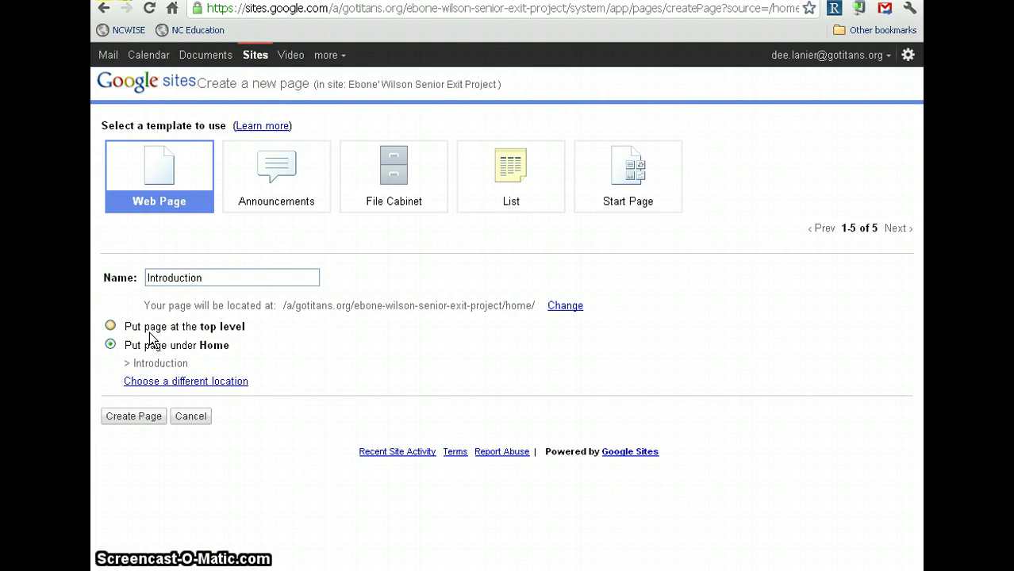
click(122, 420)
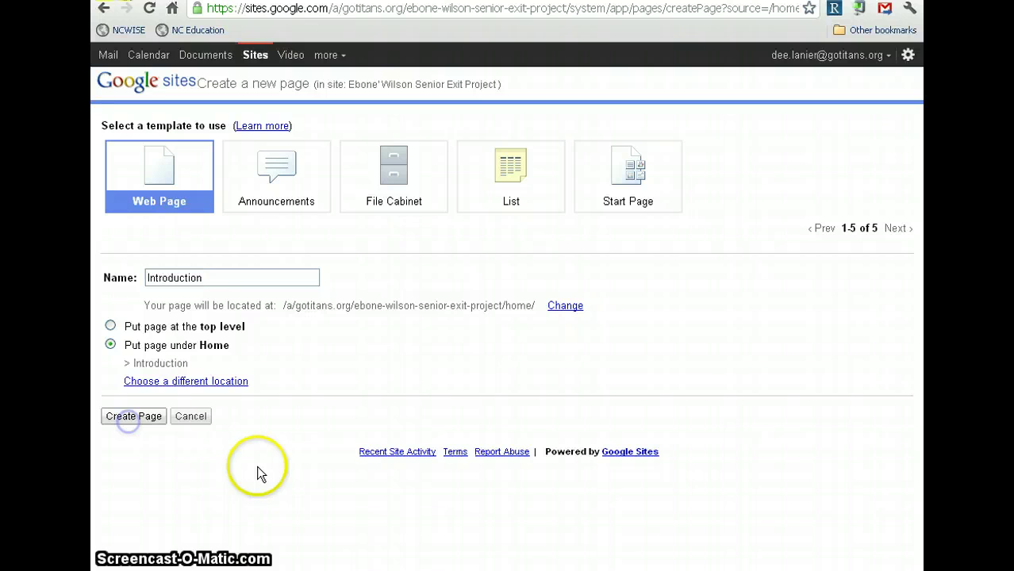
Step: Confirm and save the empty /home/introduction page, then go back to Home
key(Return)
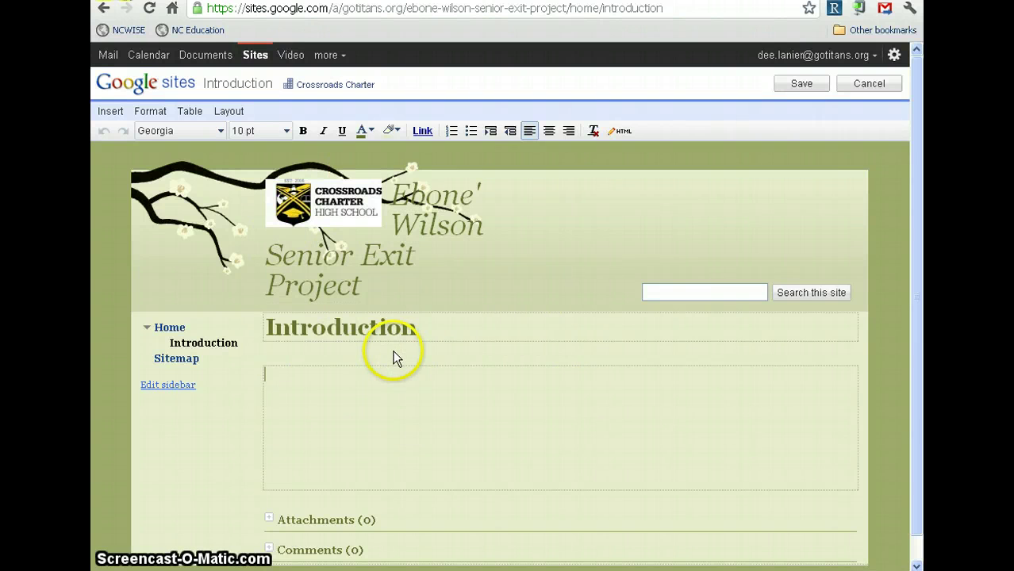
click(799, 86)
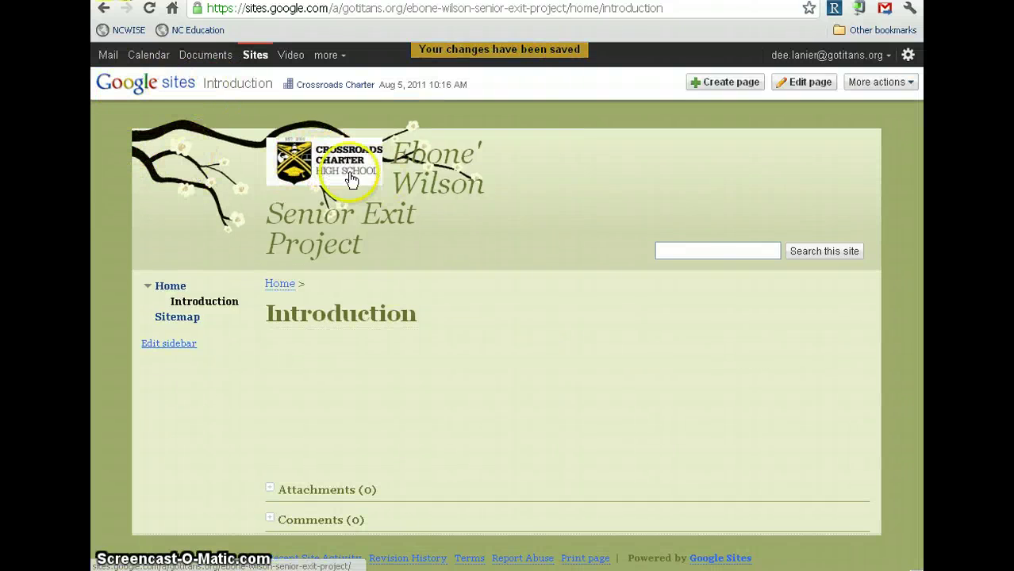
click(401, 221)
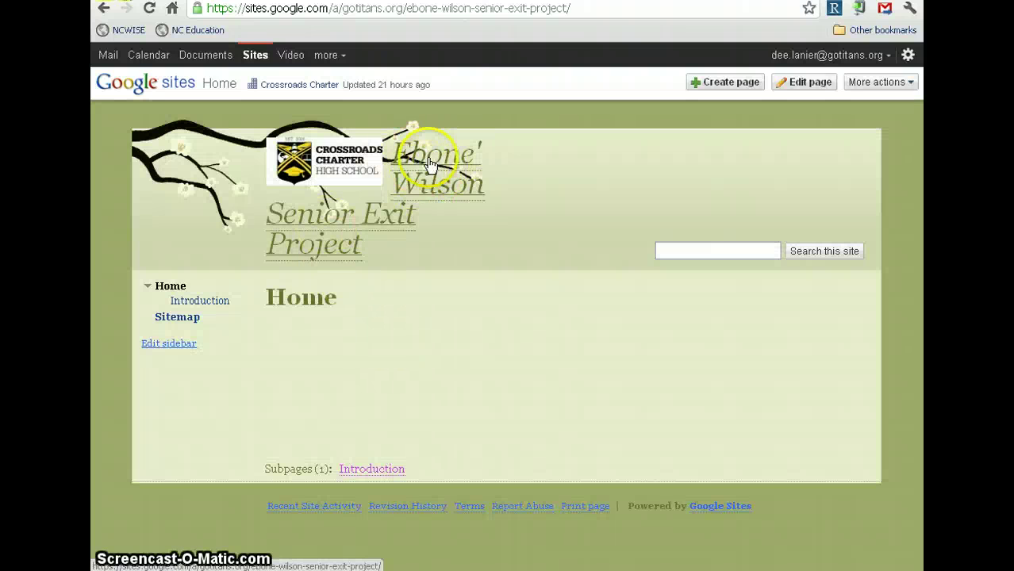
Step: Go to Manage site and open Site layout to show the header, sidebar and content areas
click(172, 285)
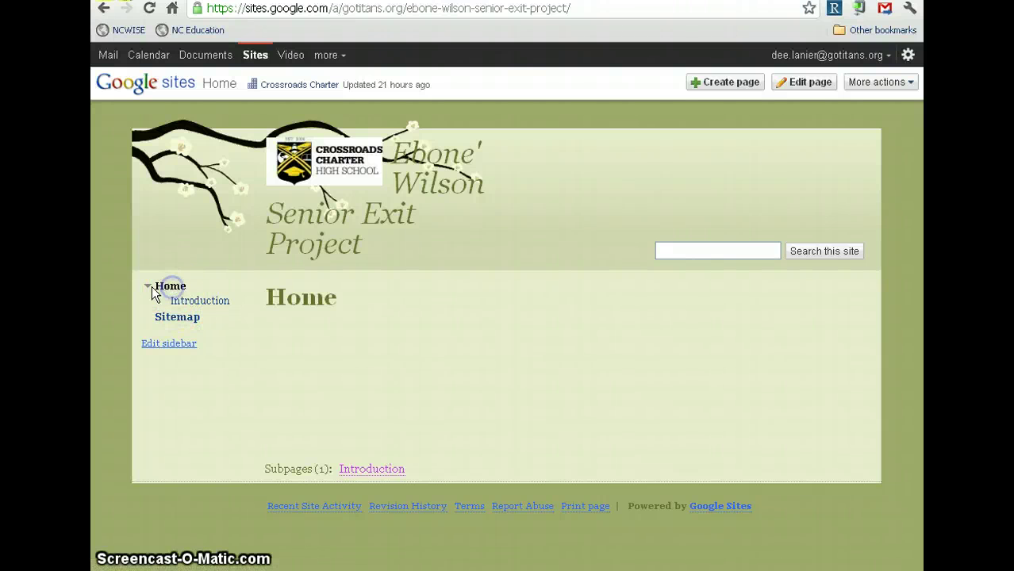
click(314, 258)
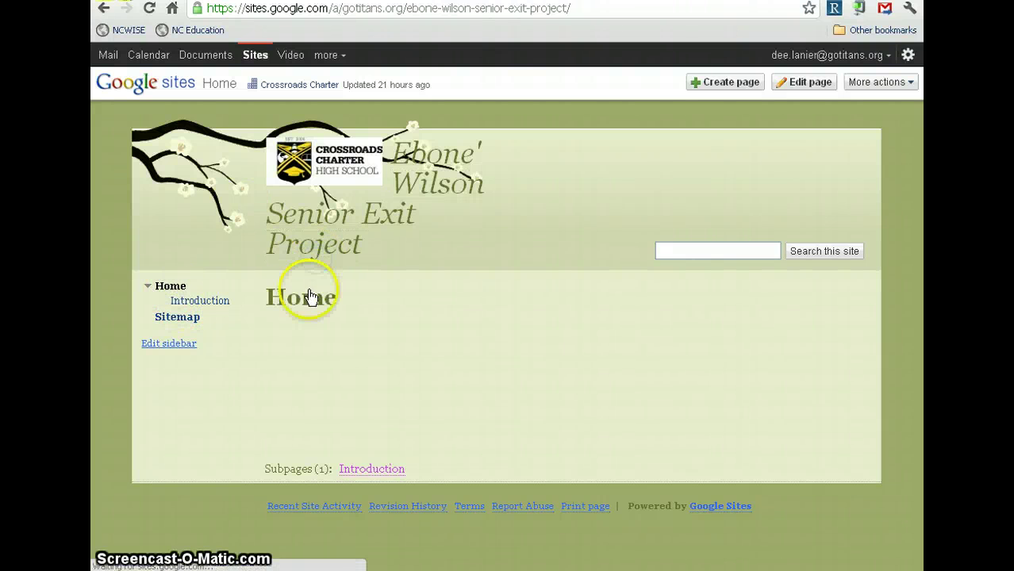
click(887, 82)
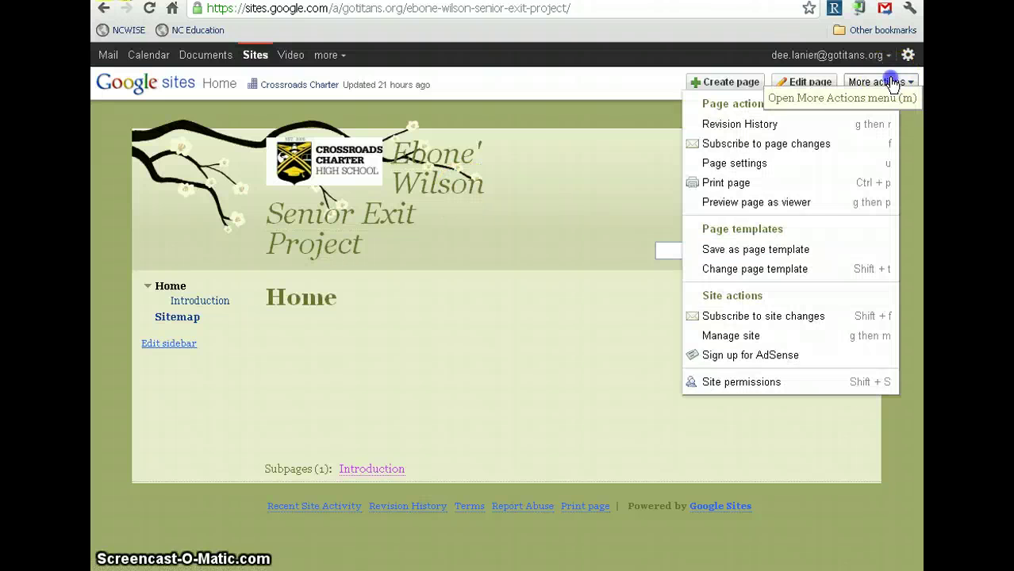
click(767, 335)
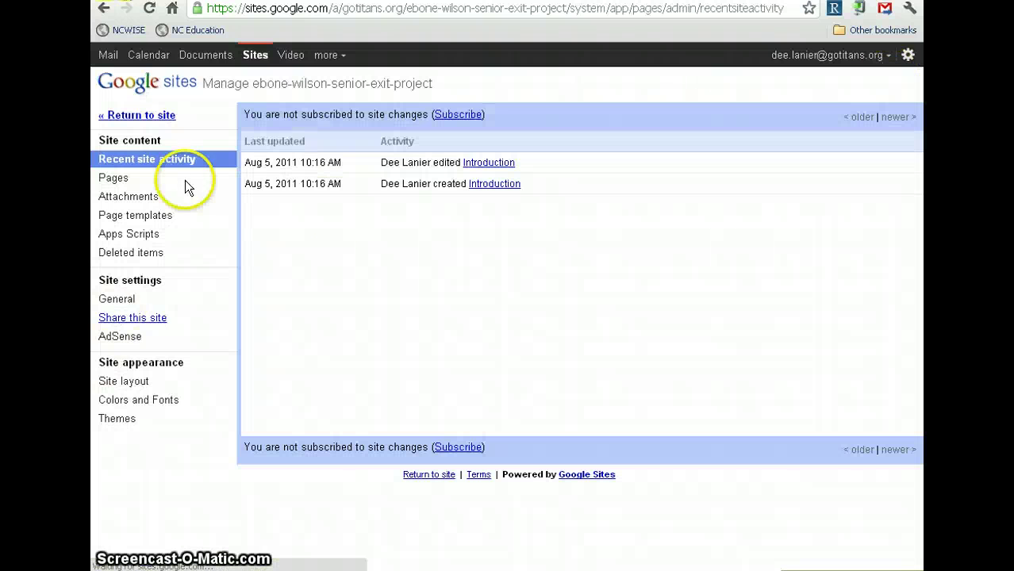
click(131, 382)
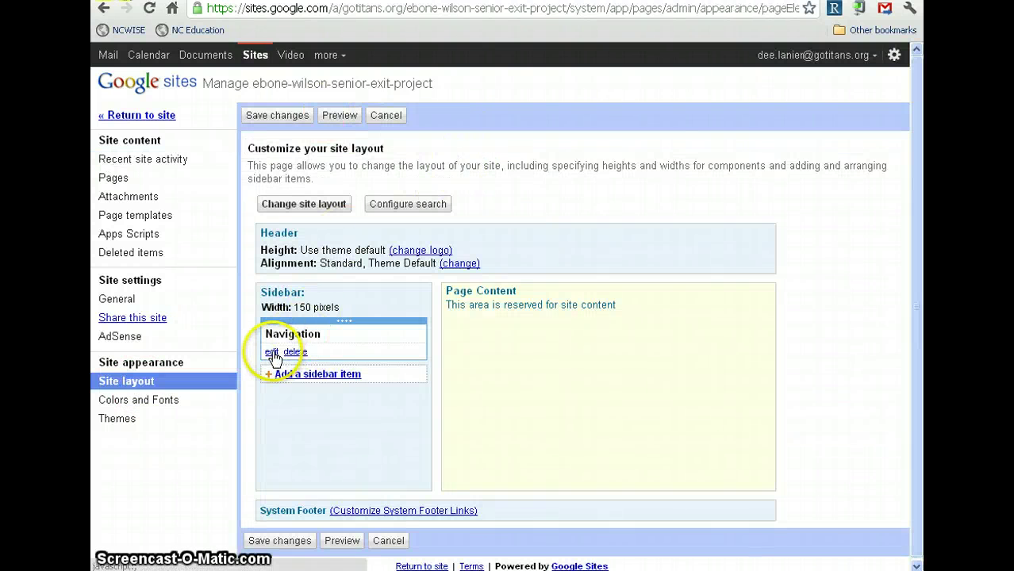
Step: Add a new Navigation element to the sidebar
click(272, 353)
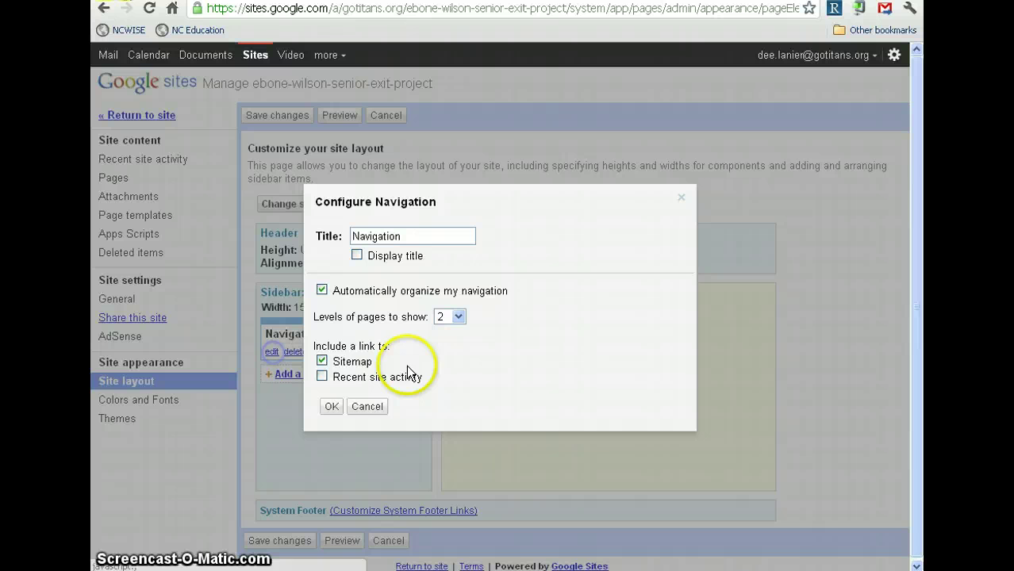
click(367, 407)
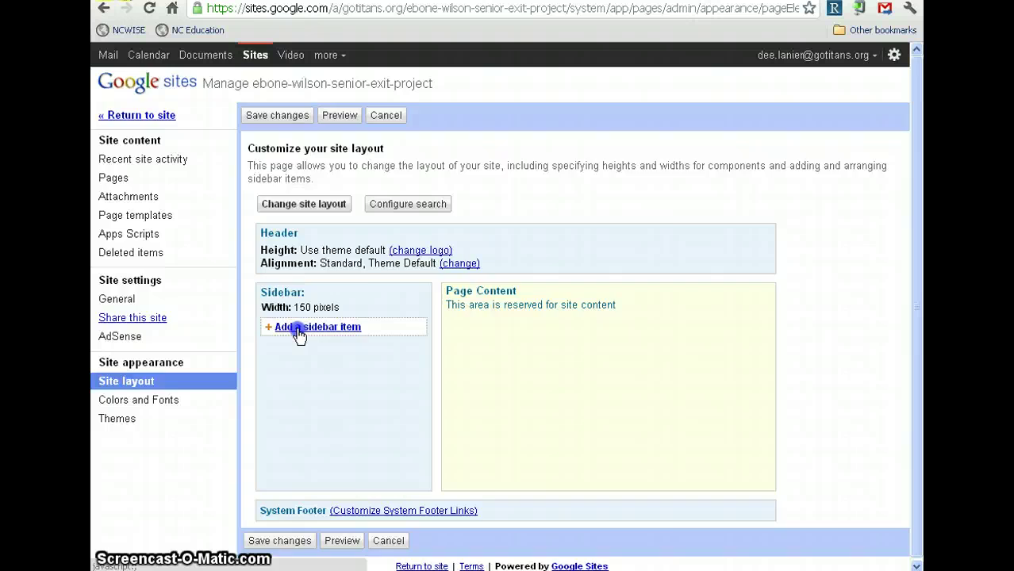
click(295, 328)
click(364, 362)
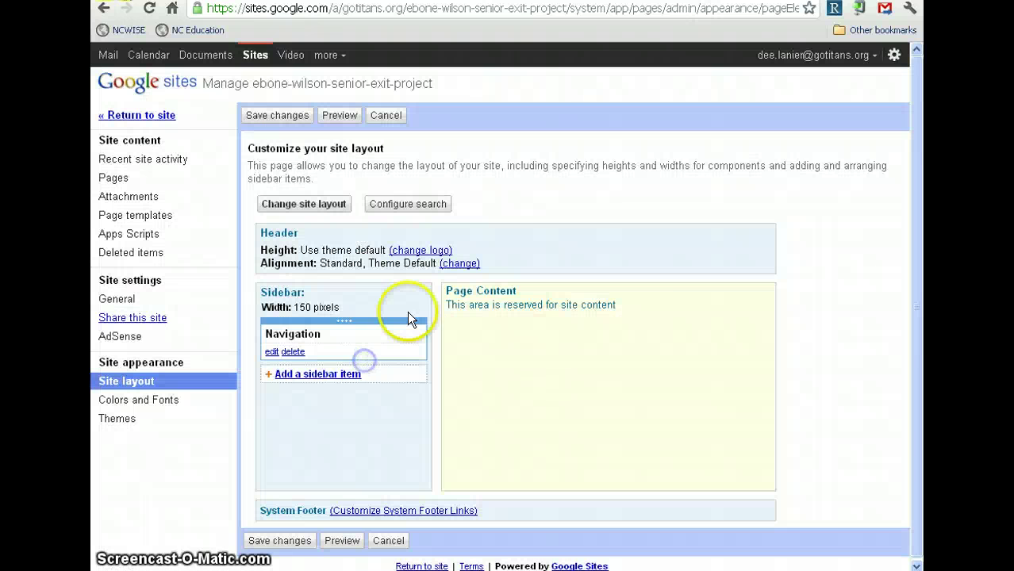
Step: Title the navigation 'Links', list only the Introduction page, and save the layout
click(271, 351)
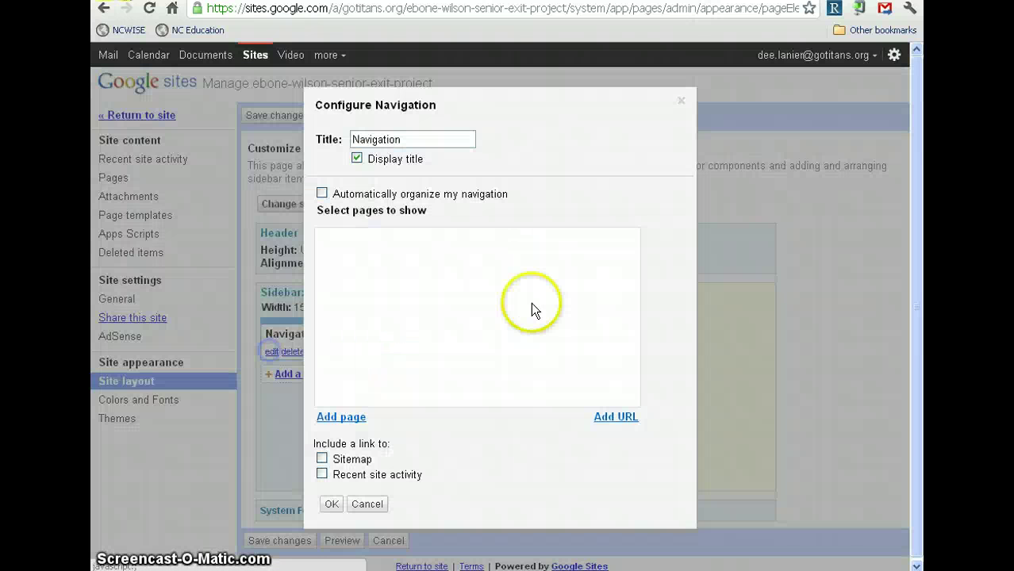
double_click(403, 137)
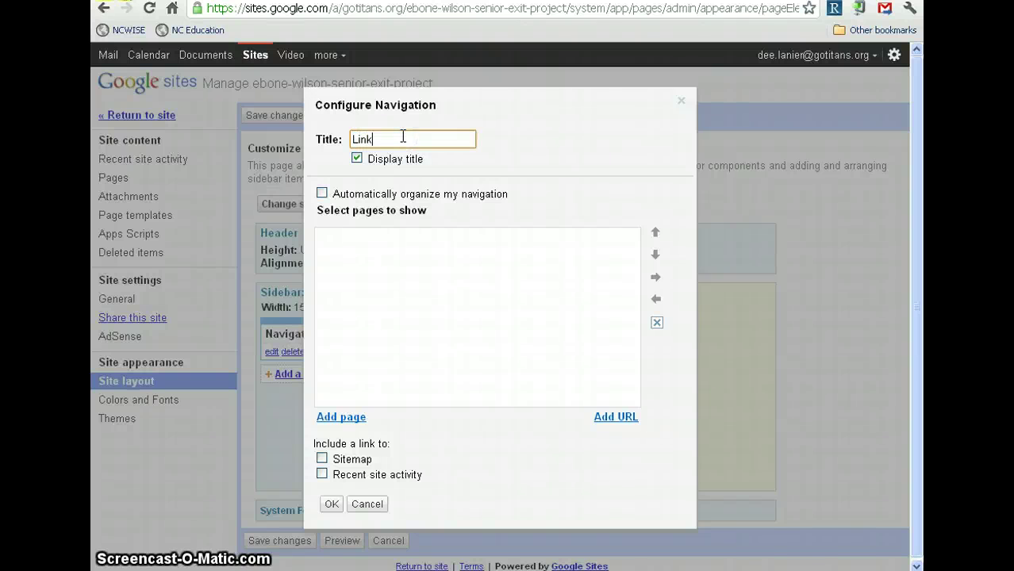
text(Links)
click(317, 418)
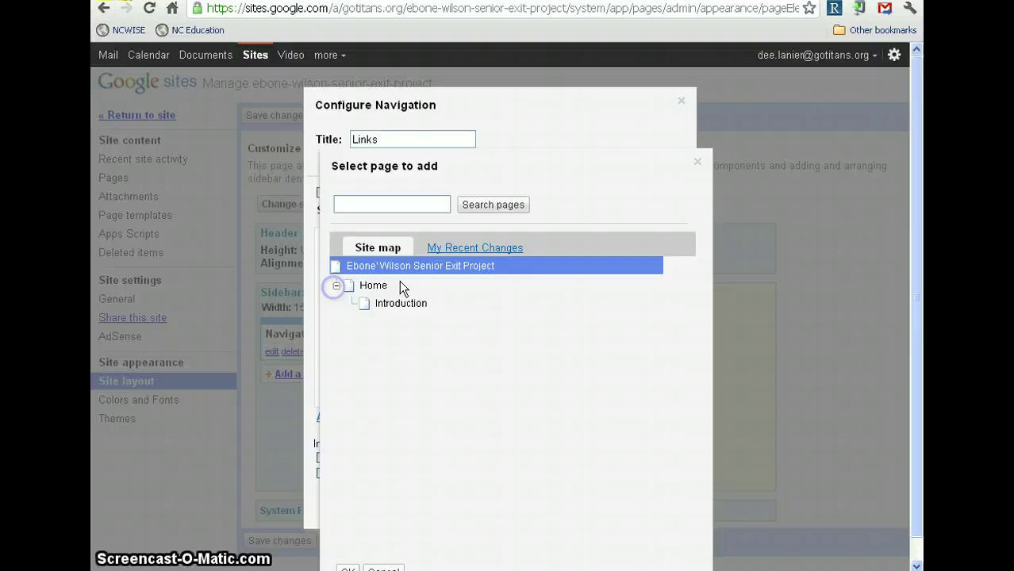
click(387, 303)
drag(915, 306, 918, 383)
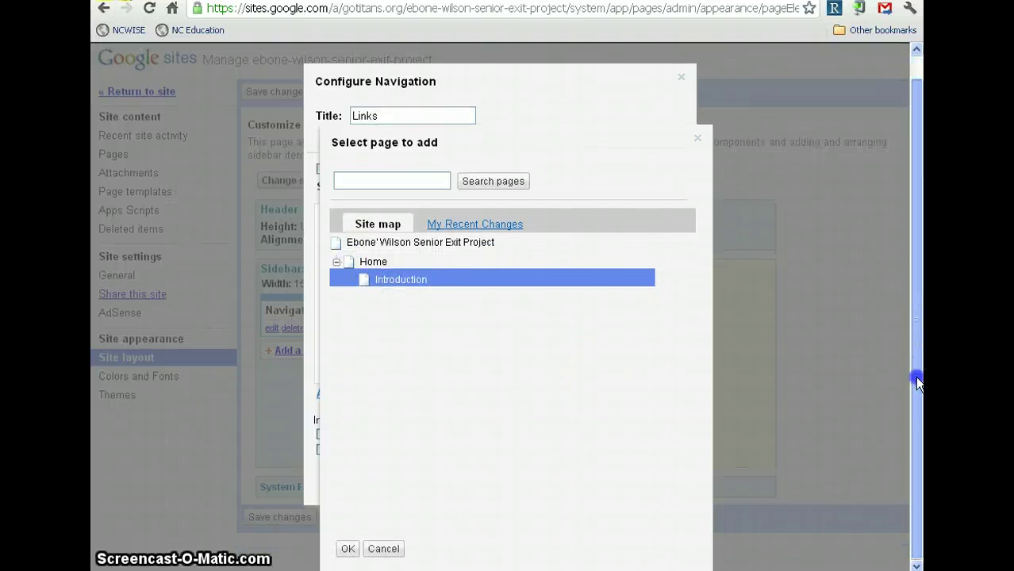
click(347, 549)
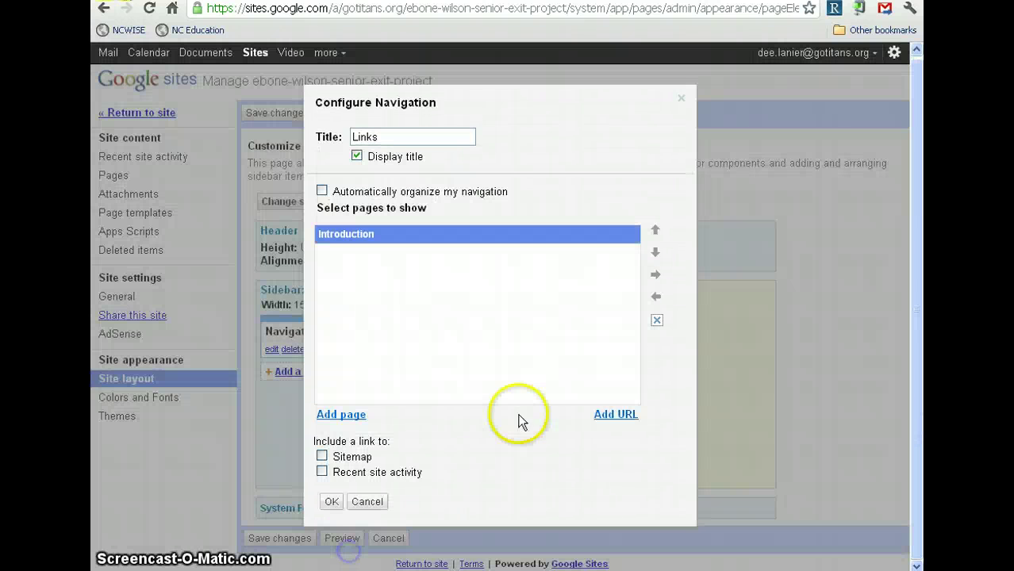
click(333, 502)
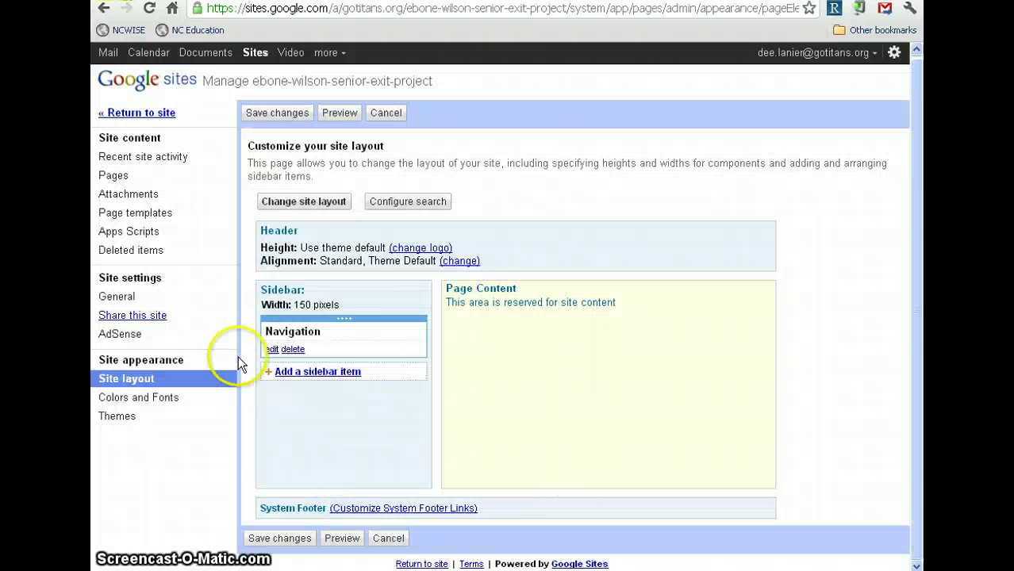
click(282, 540)
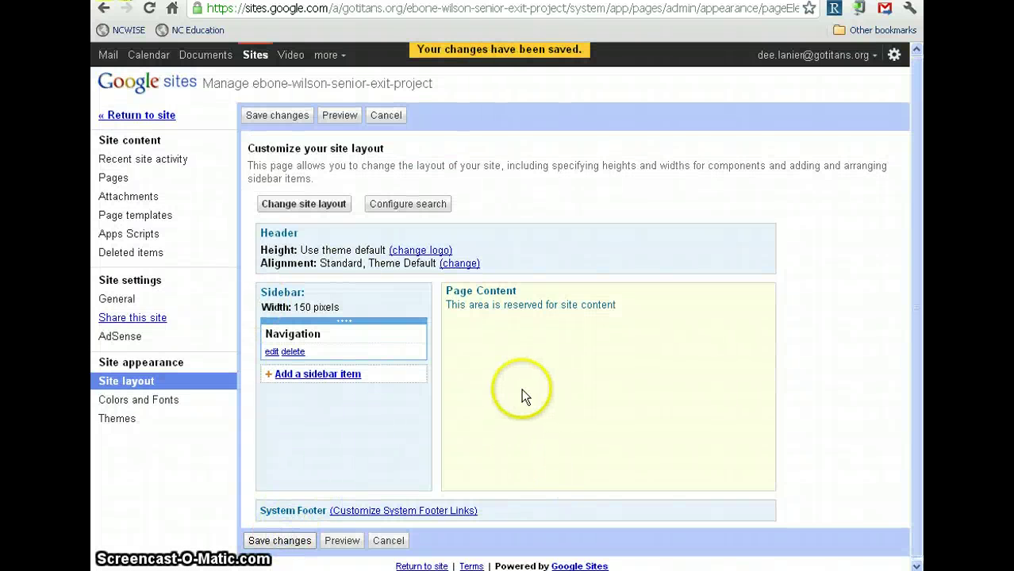
Step: Return to the live site, open Introduction from the Links sidebar, then go back to Home
click(161, 115)
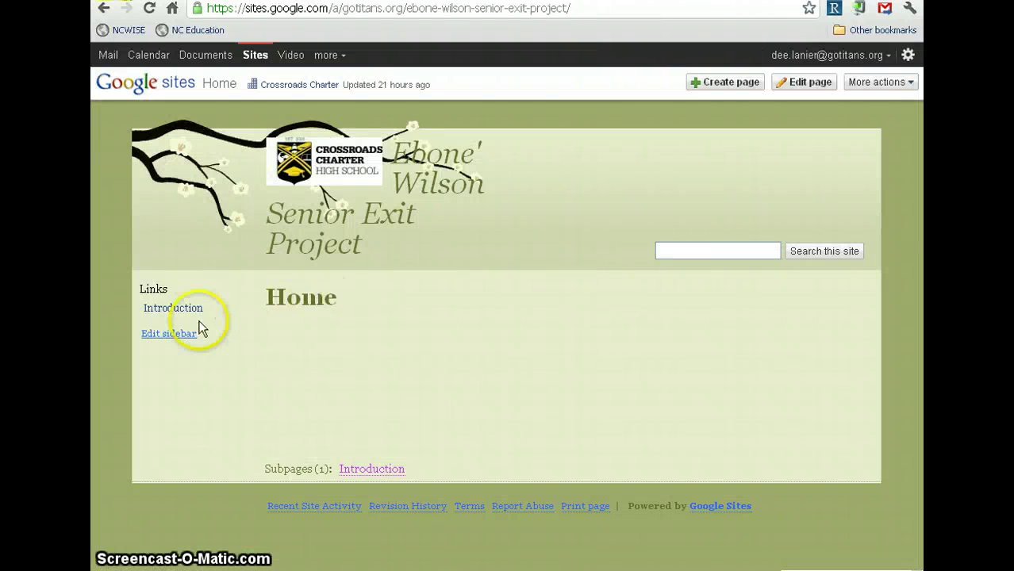
click(180, 309)
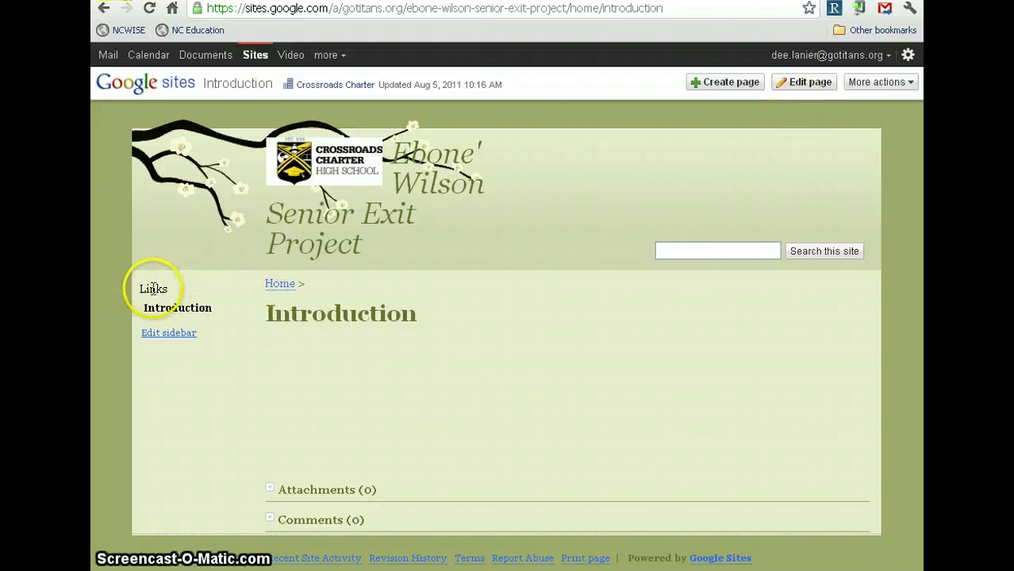
click(413, 159)
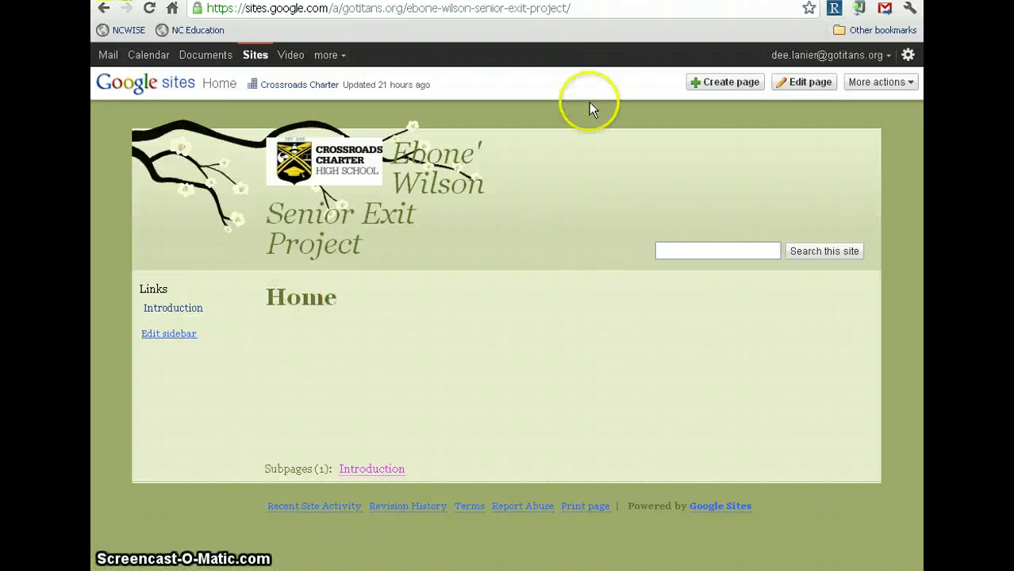
Step: Open the Site layout editor through More actions and Manage site
click(863, 88)
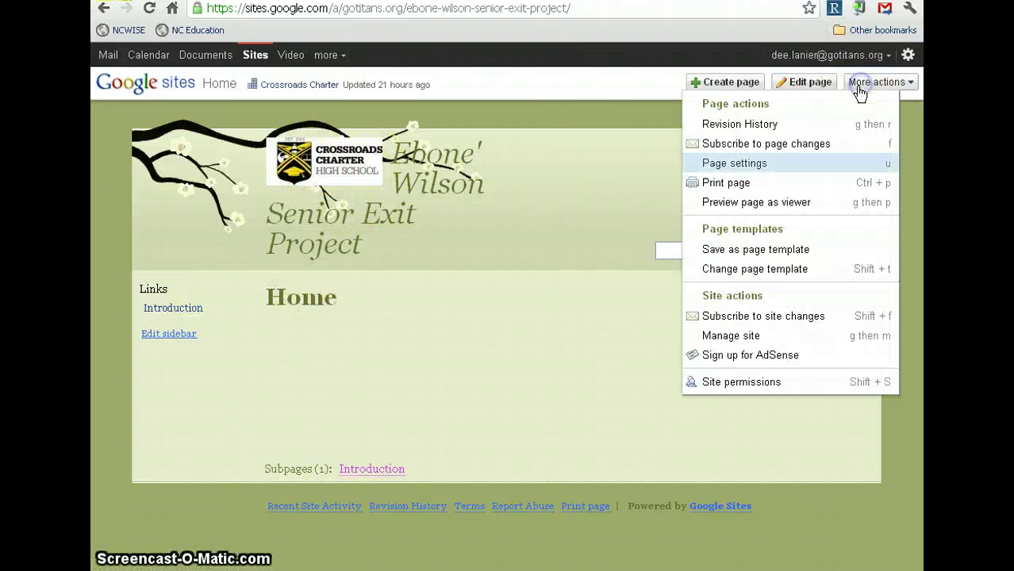
click(730, 335)
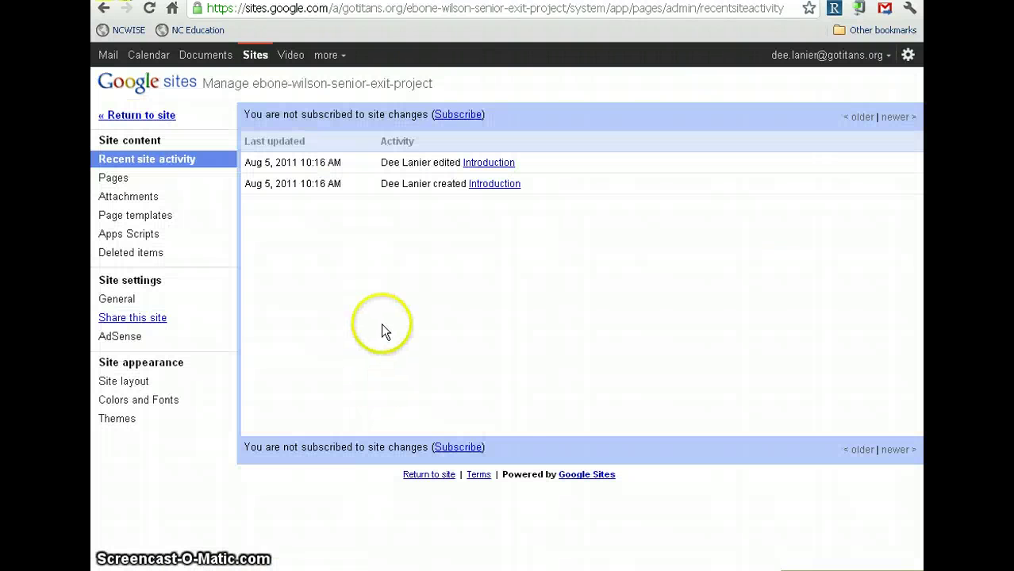
click(198, 390)
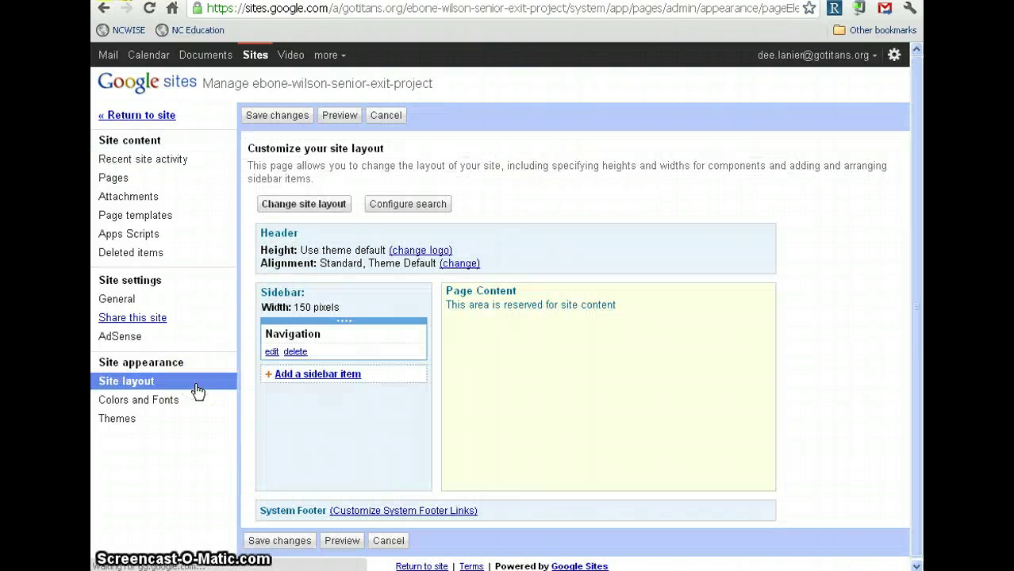
click(308, 208)
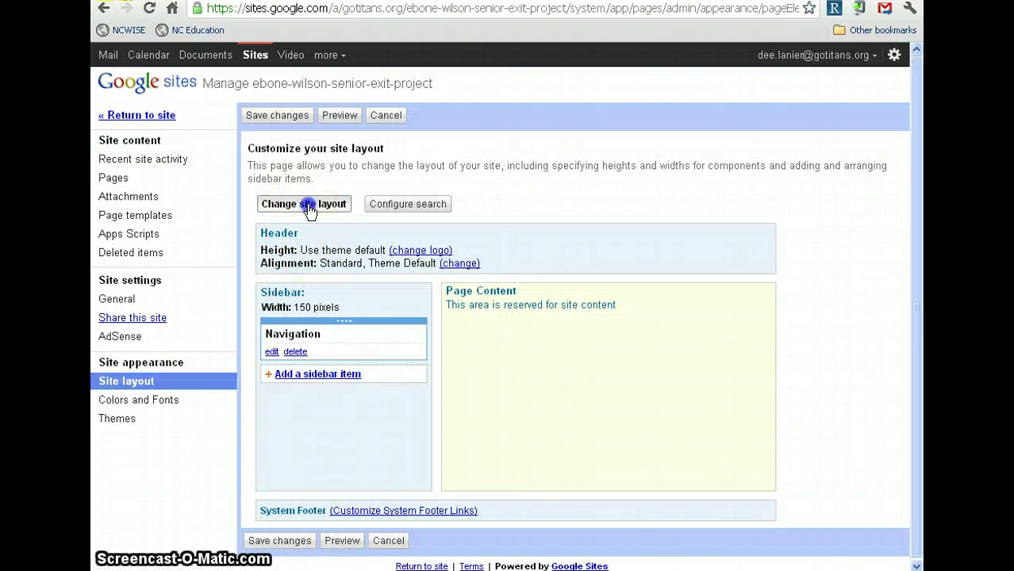
Step: Set the header logo to No logo, save the layout, and return to the site
click(416, 252)
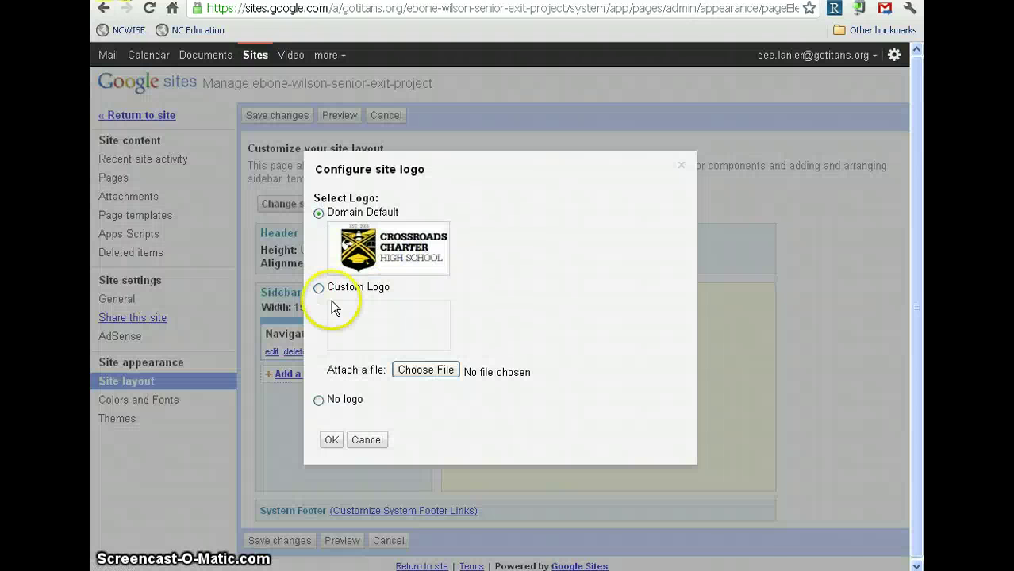
click(318, 400)
click(332, 438)
click(265, 115)
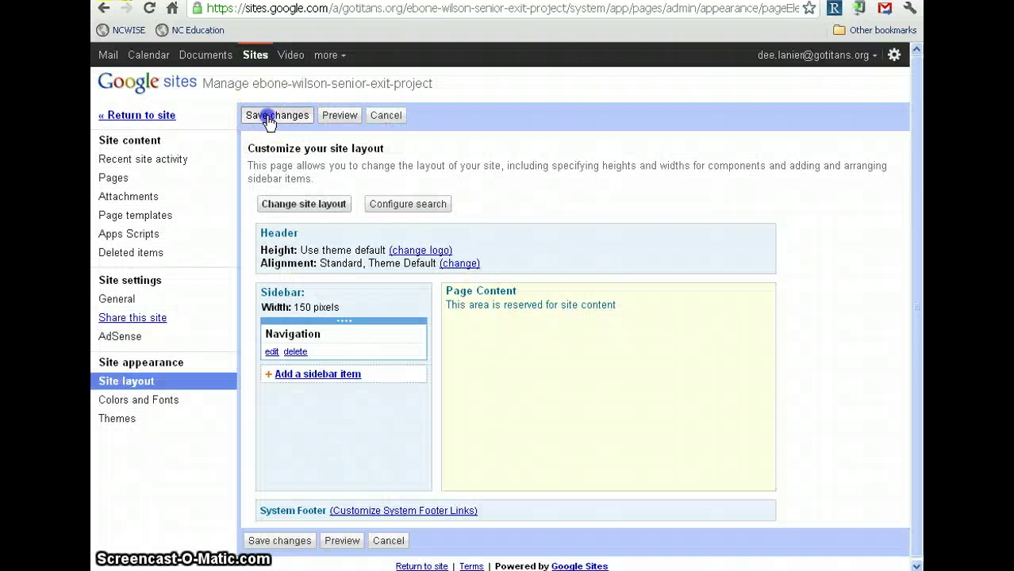
click(146, 117)
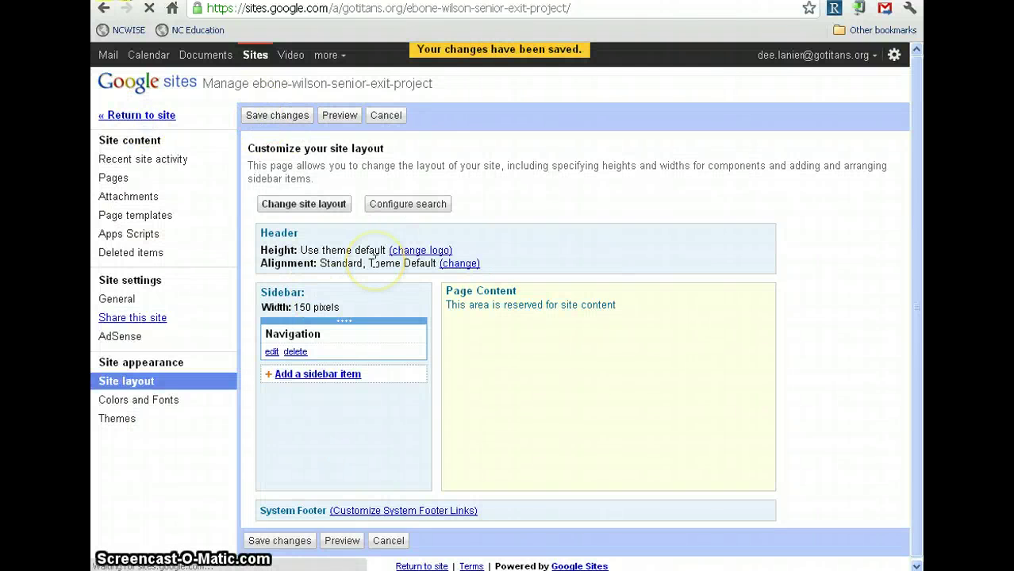